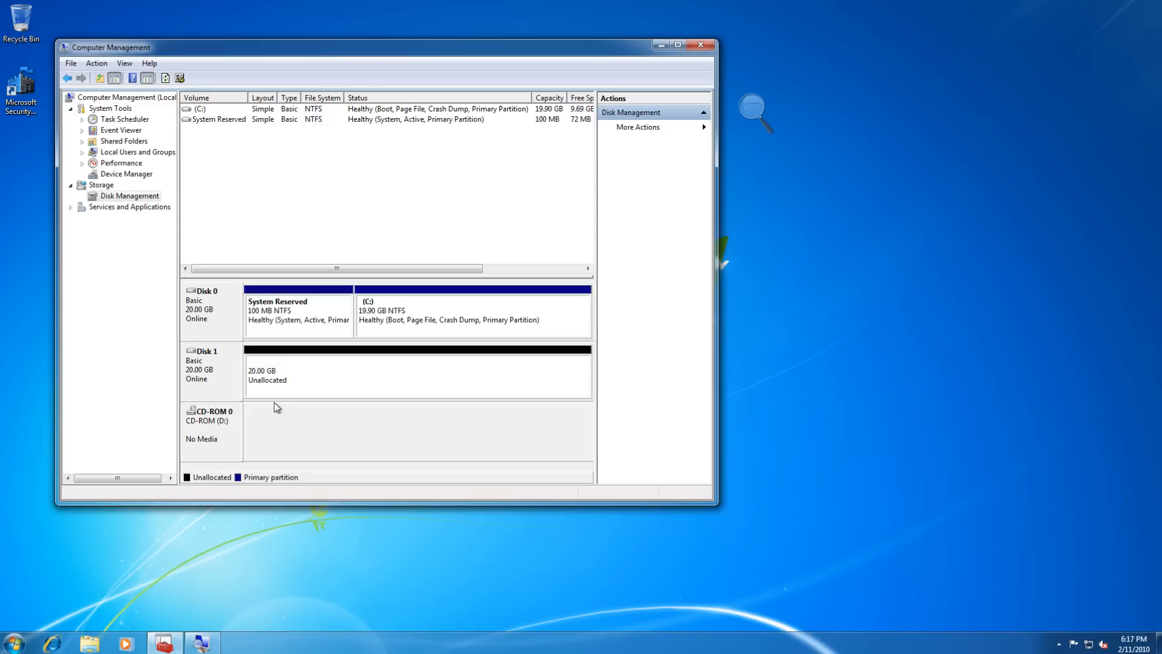
left_click(215, 329)
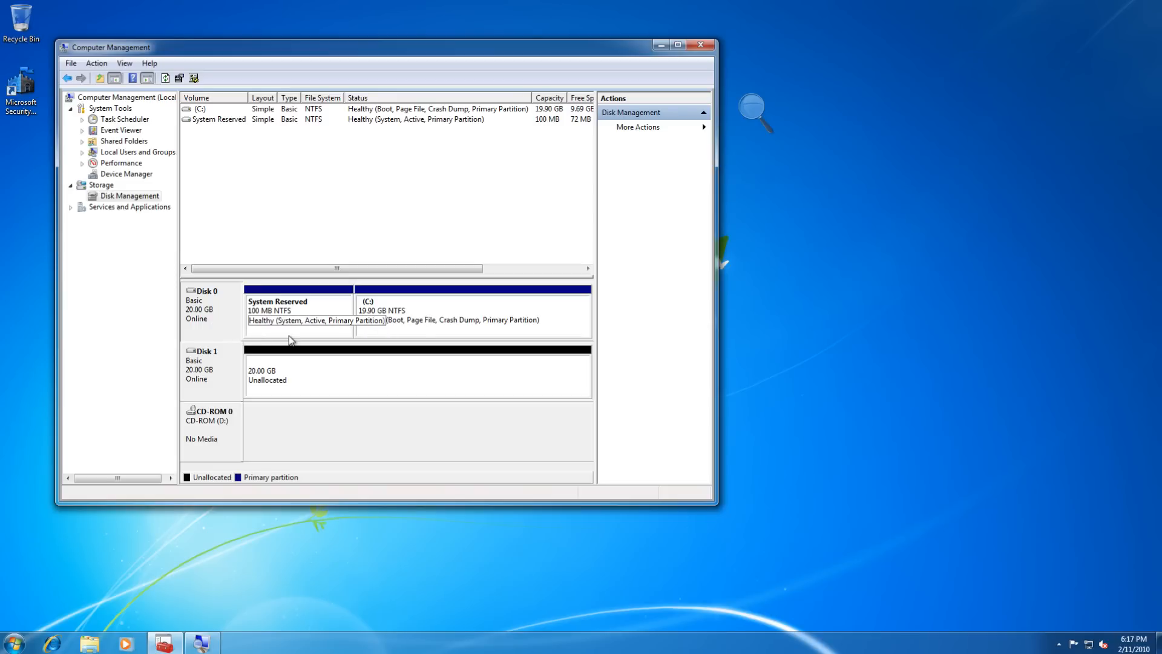
left_click(495, 333)
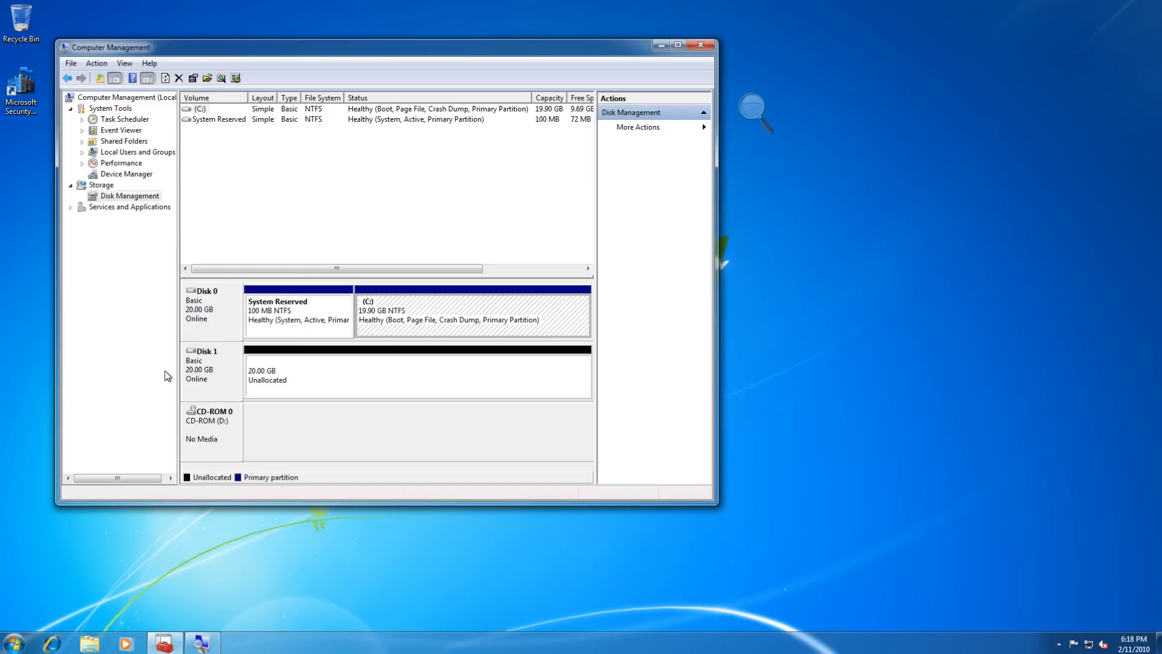
left_click(219, 391)
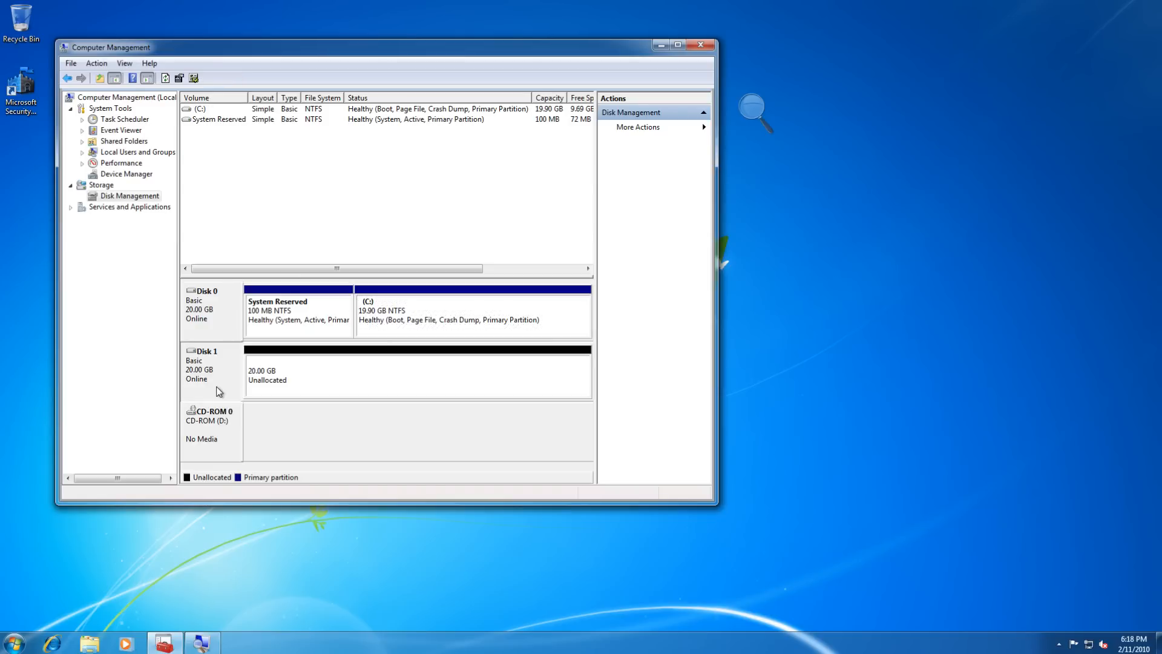
left_click(280, 390)
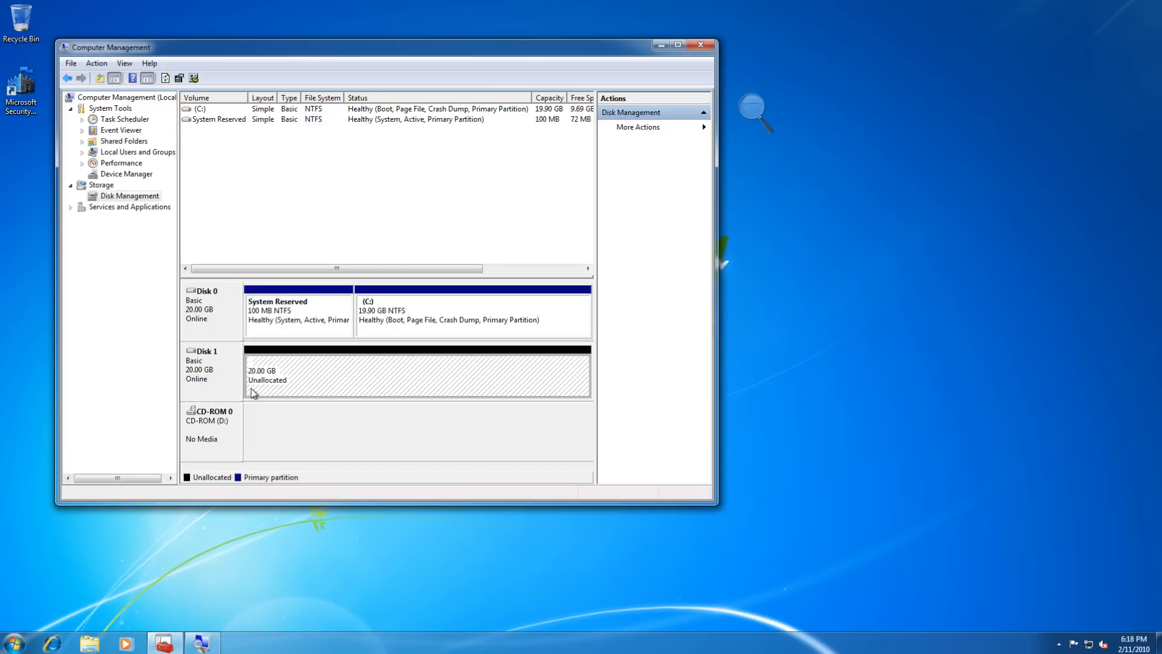
left_click(227, 397)
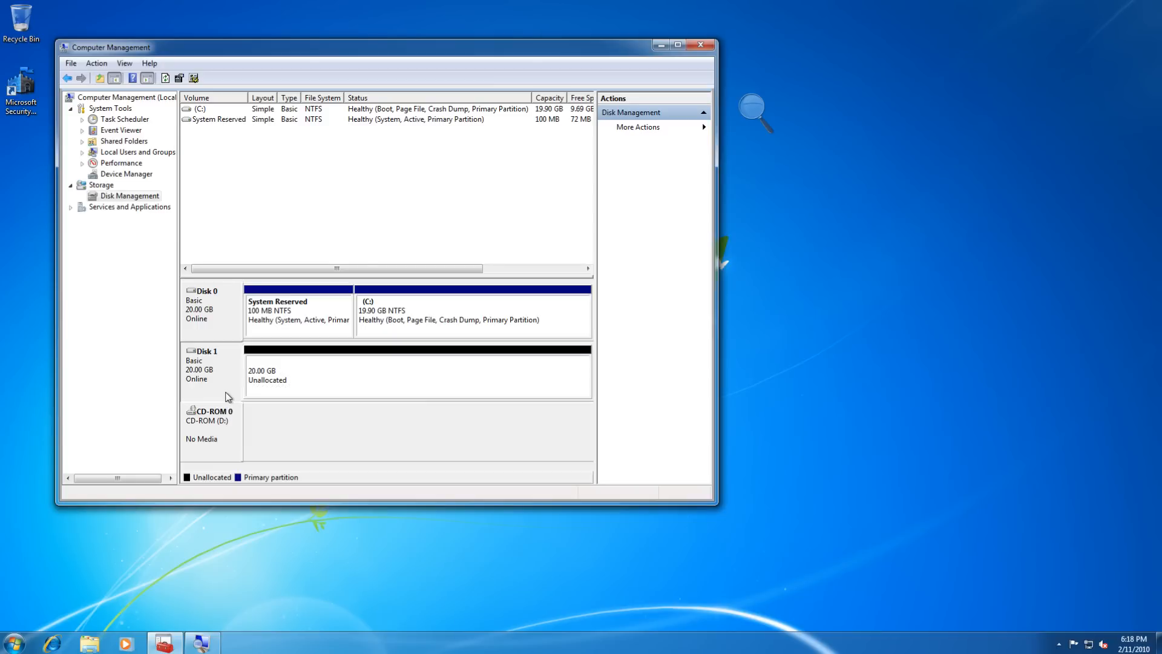
left_click(354, 387)
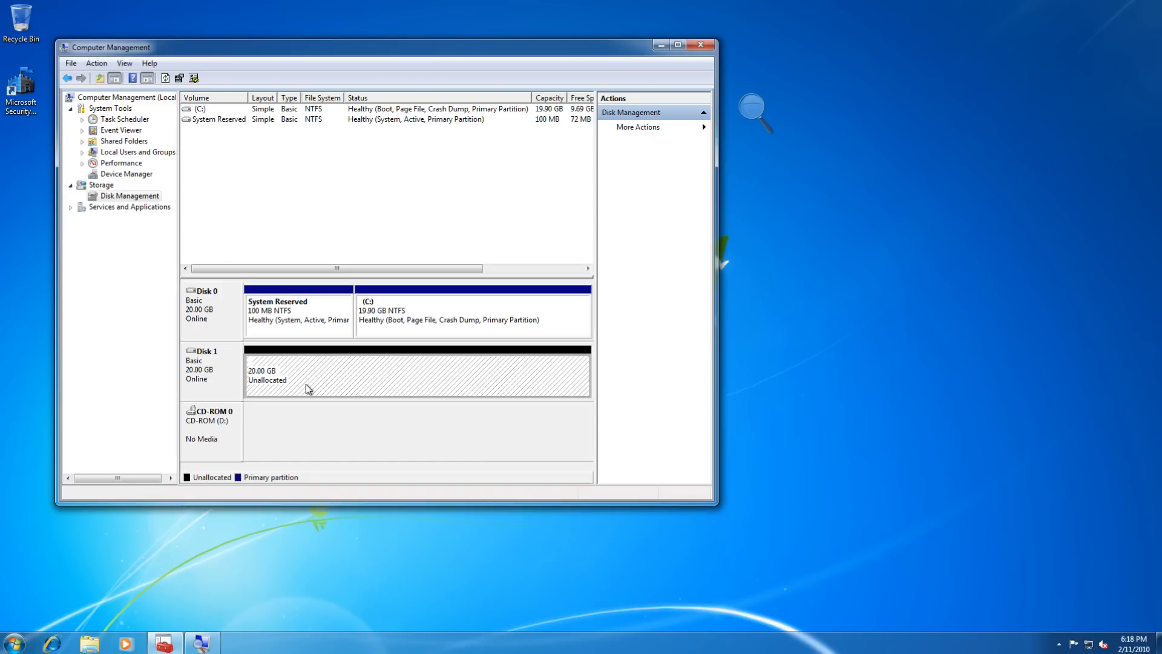
right_click(306, 385)
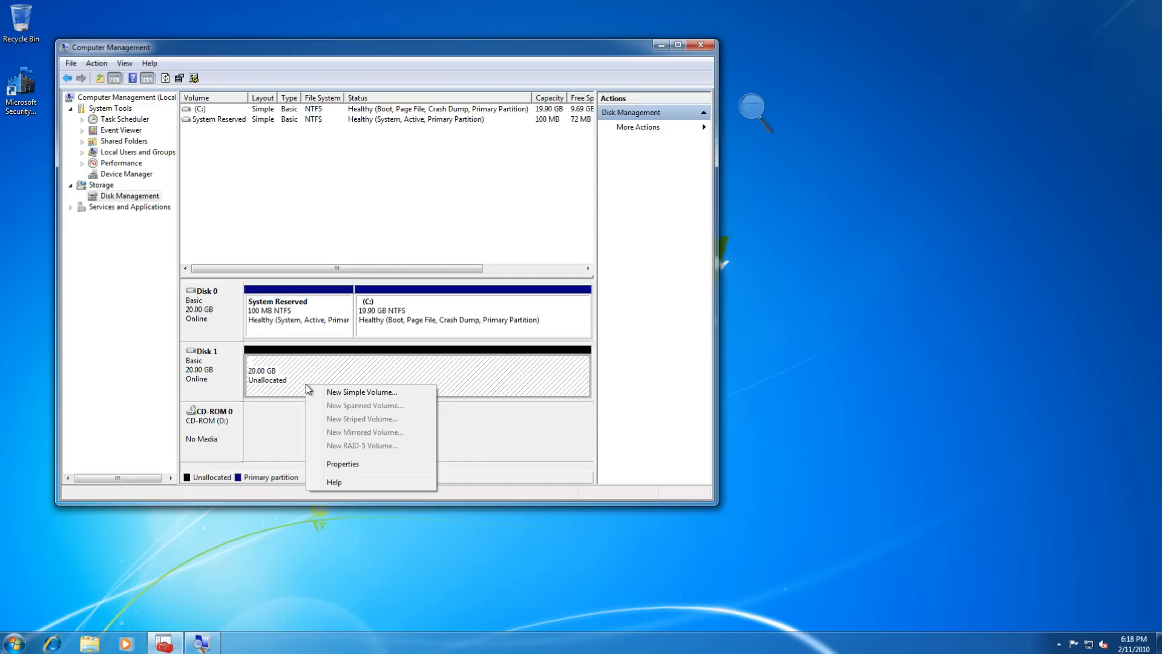
left_click(336, 393)
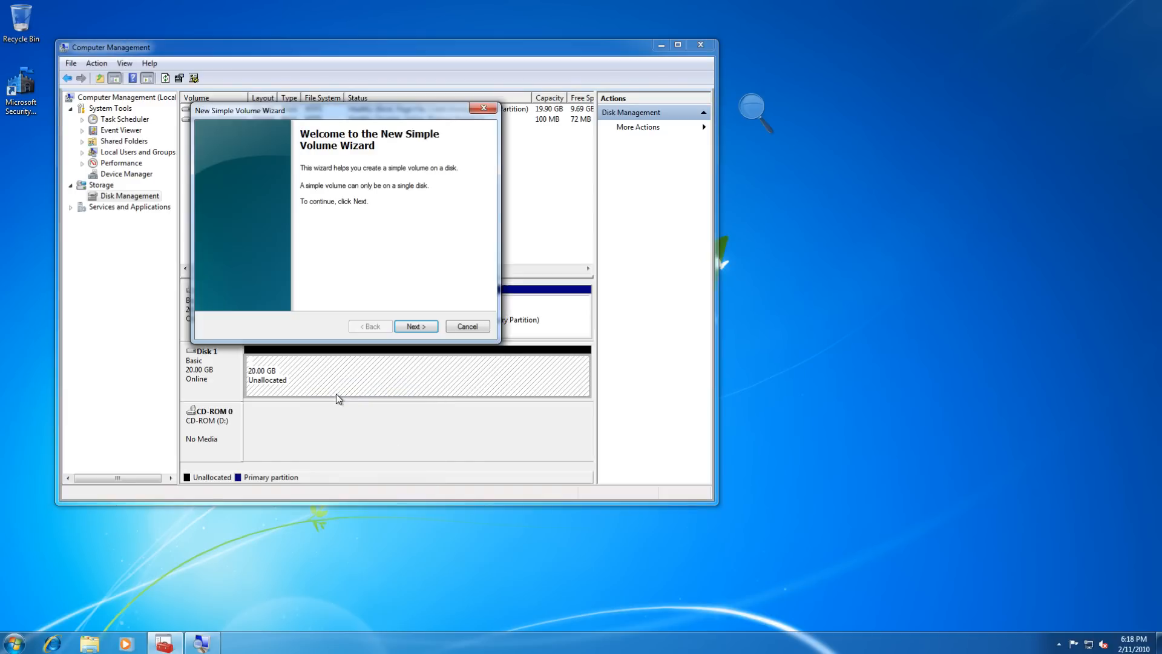
left_click(416, 328)
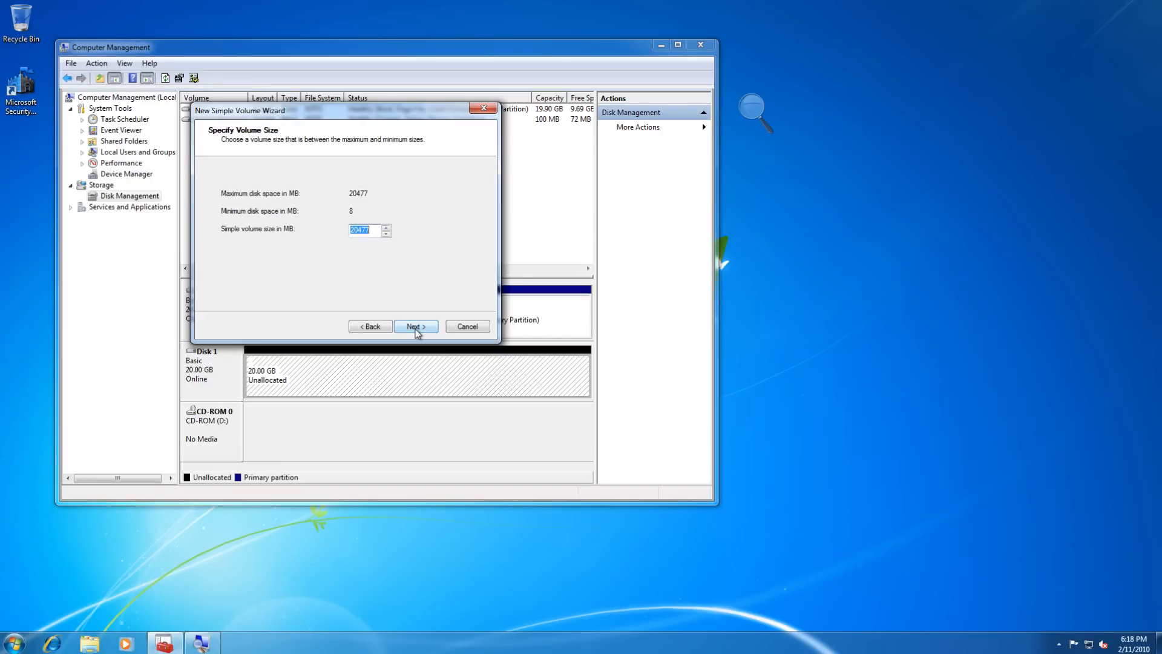
left_click(416, 326)
left_click(416, 328)
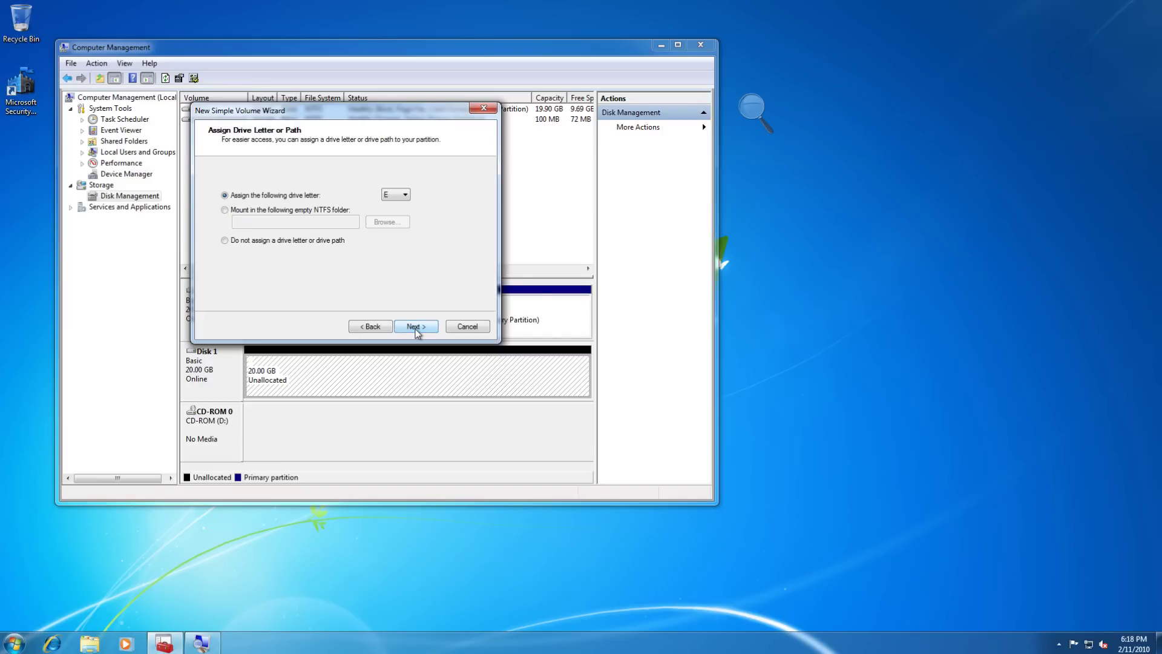
left_click(383, 329)
left_click(383, 329)
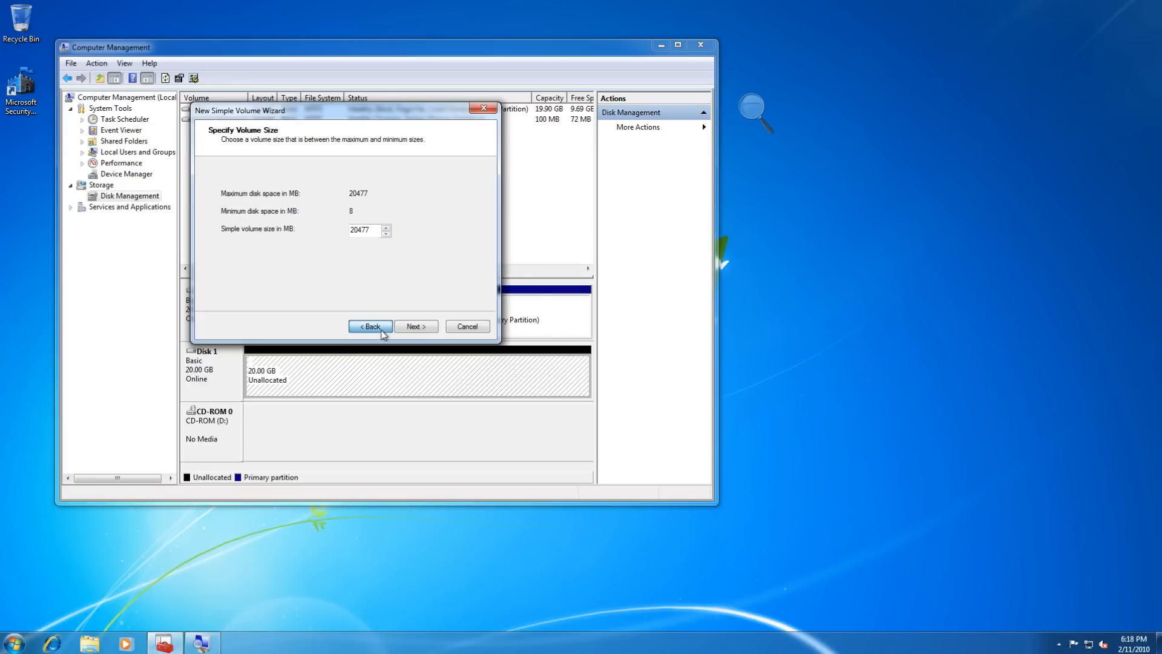
left_click(383, 329)
left_click(485, 326)
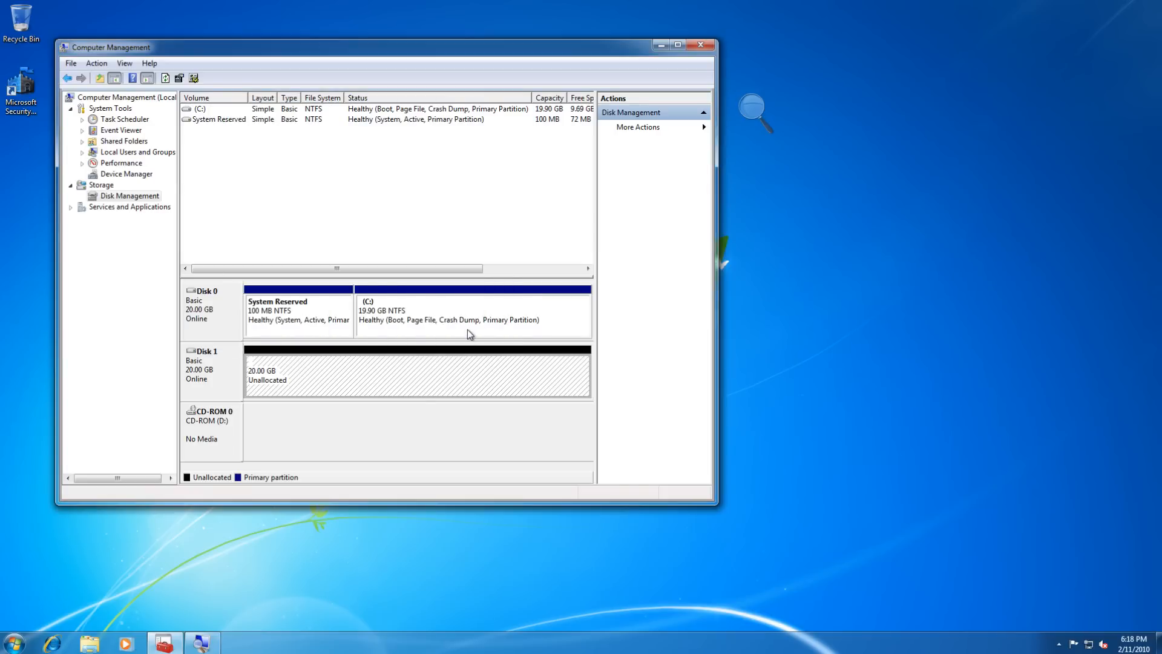
- Close Computer Management and bring up the Start menu on the Windows 7 desktop
left_click(705, 47)
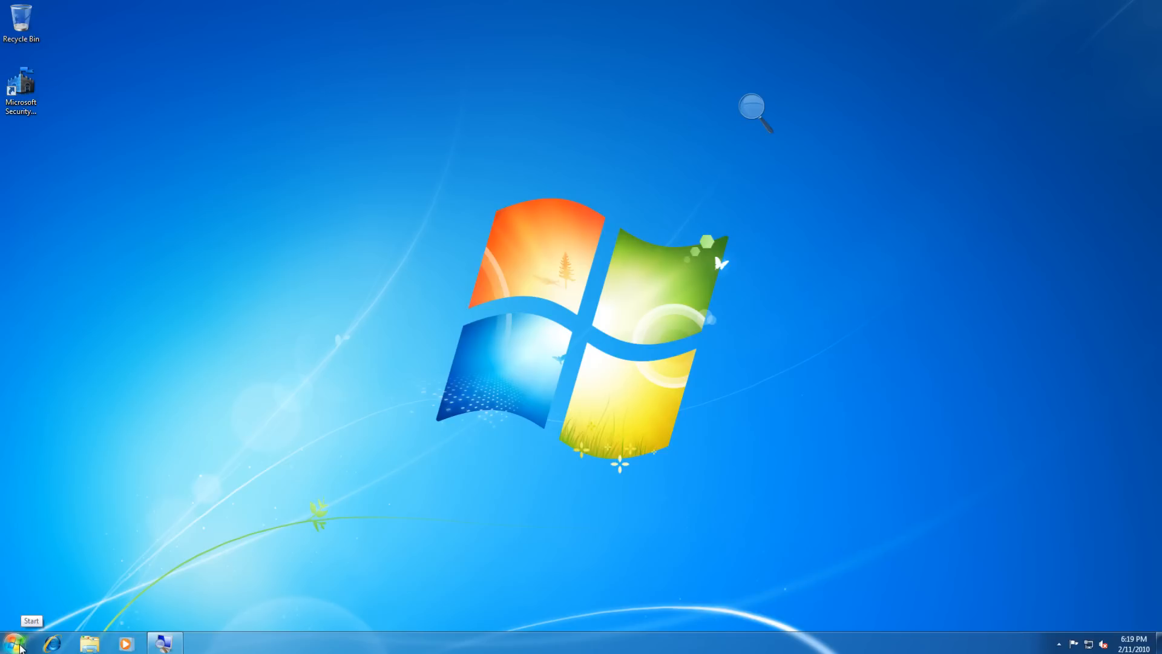
left_click(16, 645)
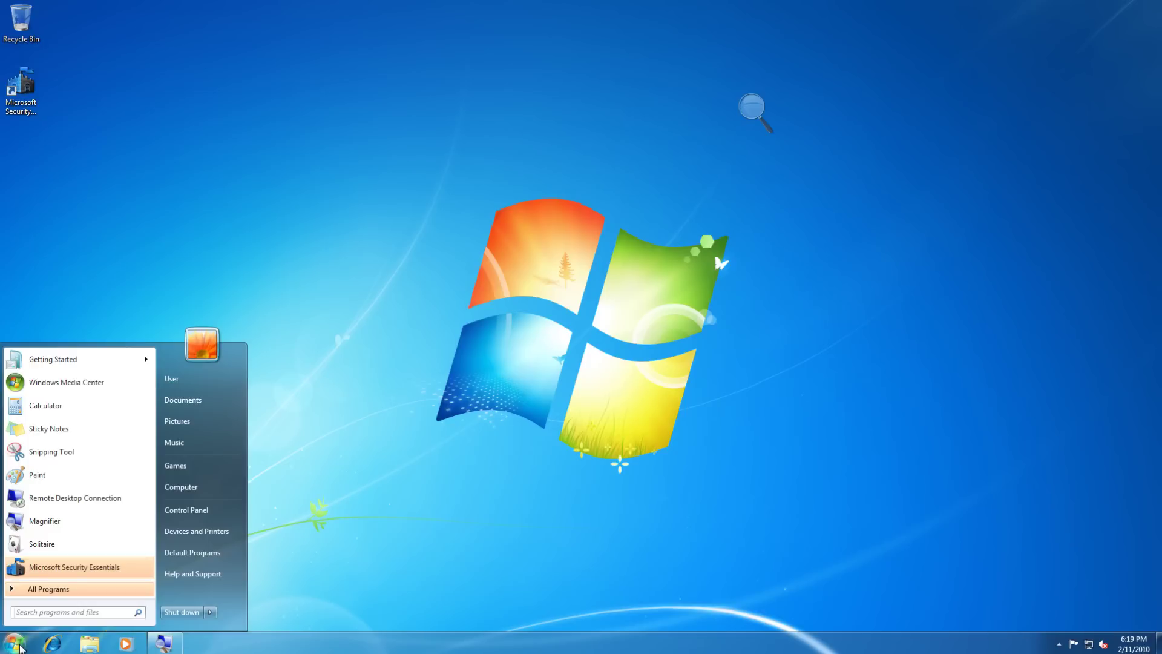
- Restart Windows 7 from the Shut down power choices
left_click(209, 614)
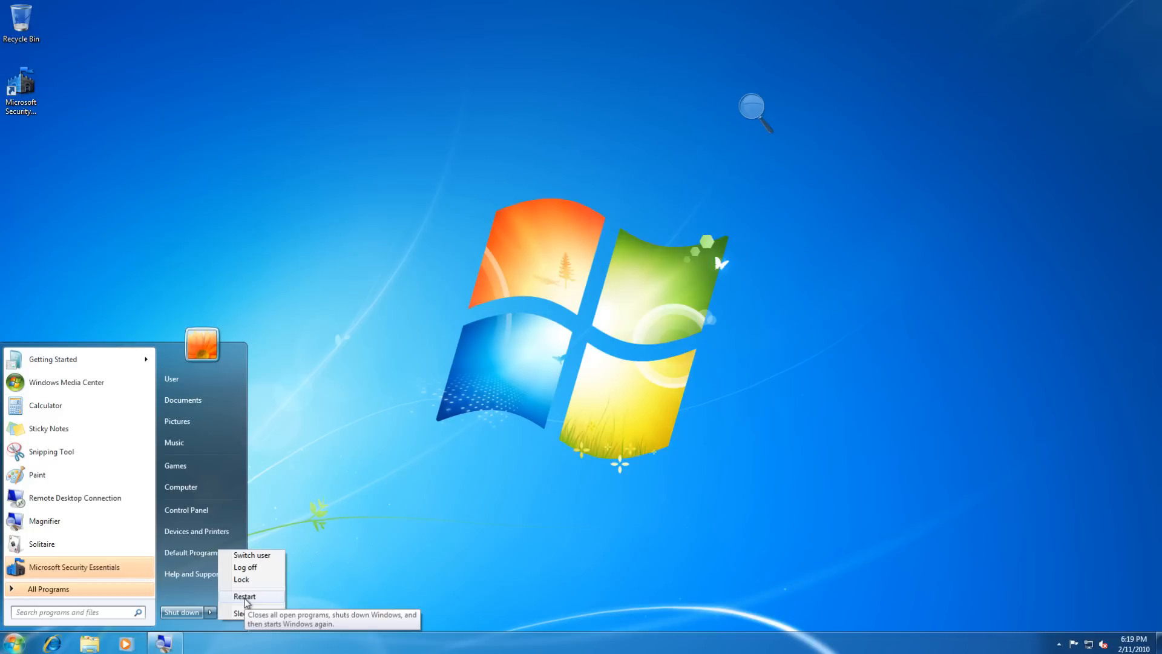
left_click(245, 597)
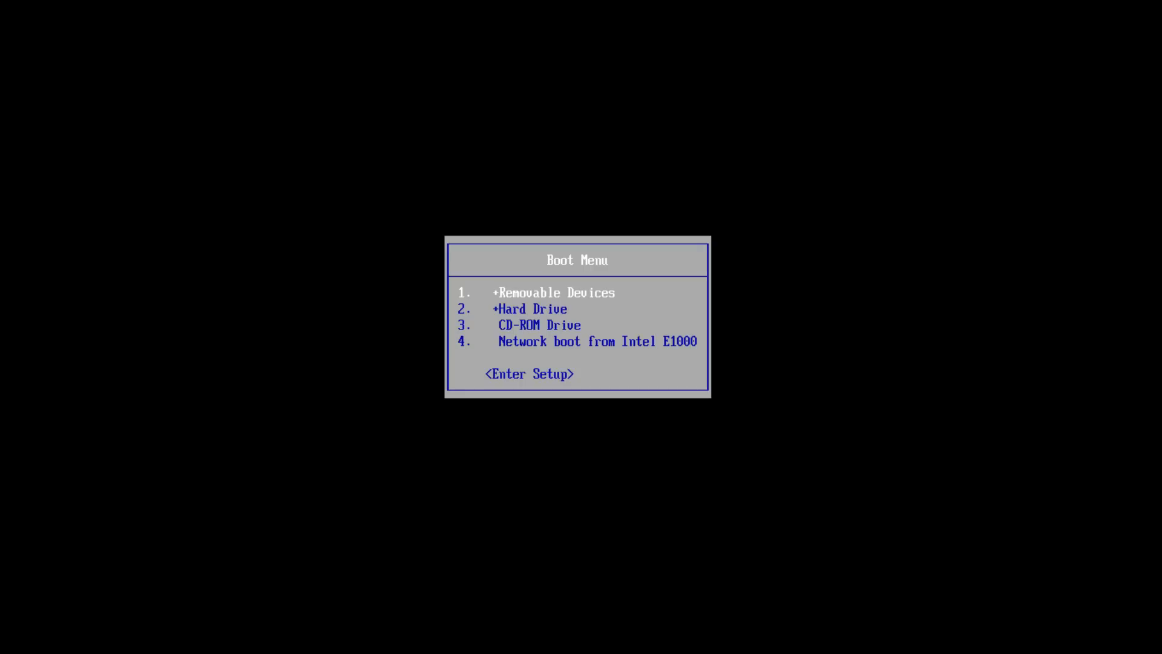
- Boot the VM from the CD-ROM drive into the Paragon recovery CD
key("Down")
key("Down")
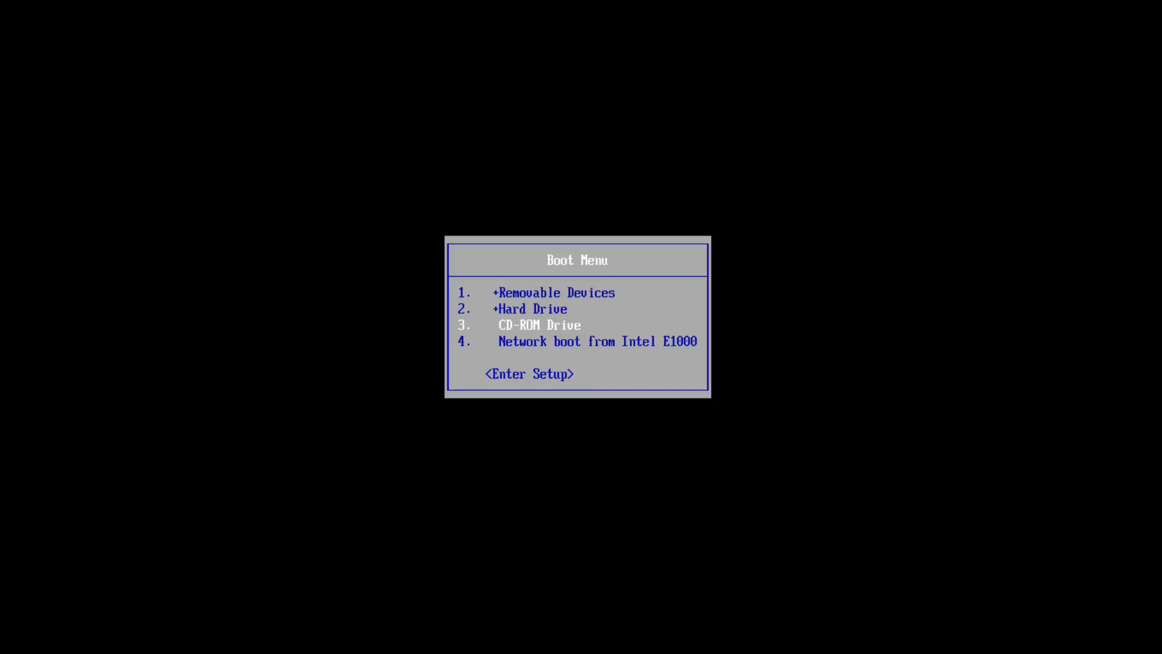
key("Return")
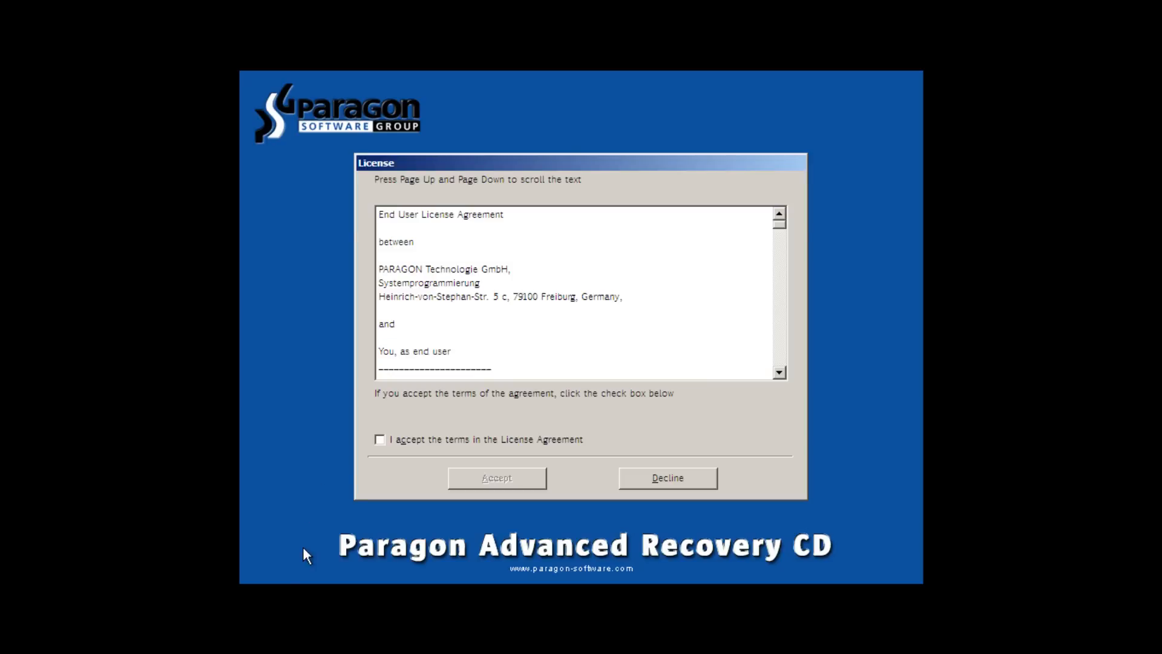
- Accept the license terms and choose switching to Full Scale Drive Backup Pro
left_click(470, 439)
left_click(497, 477)
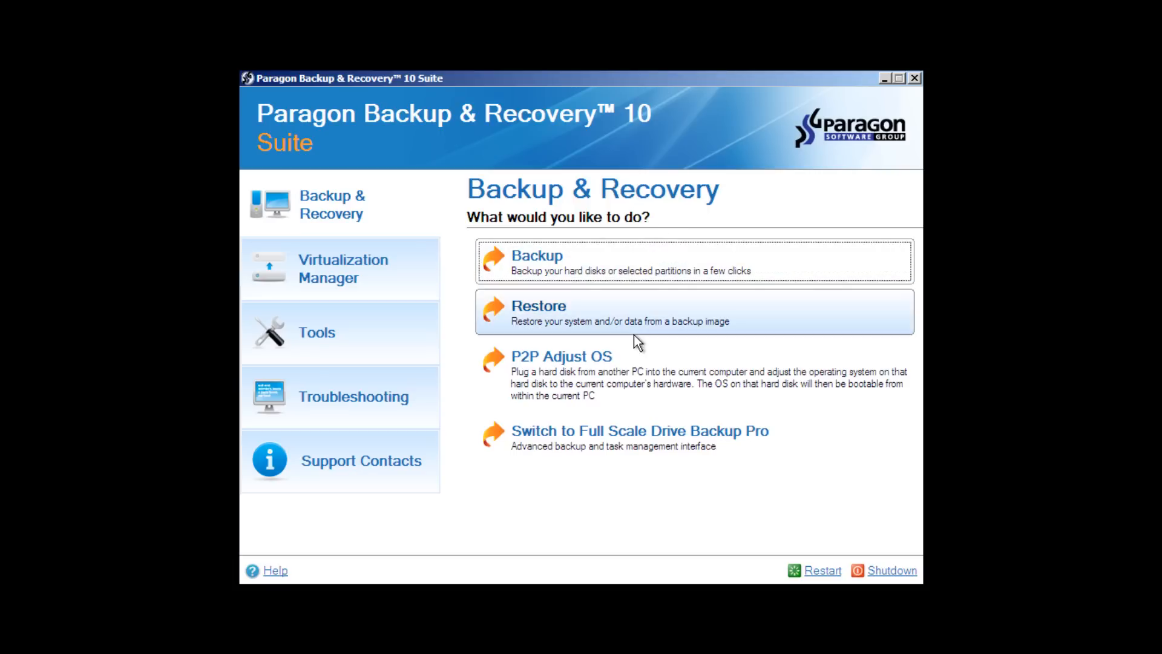
left_click(610, 441)
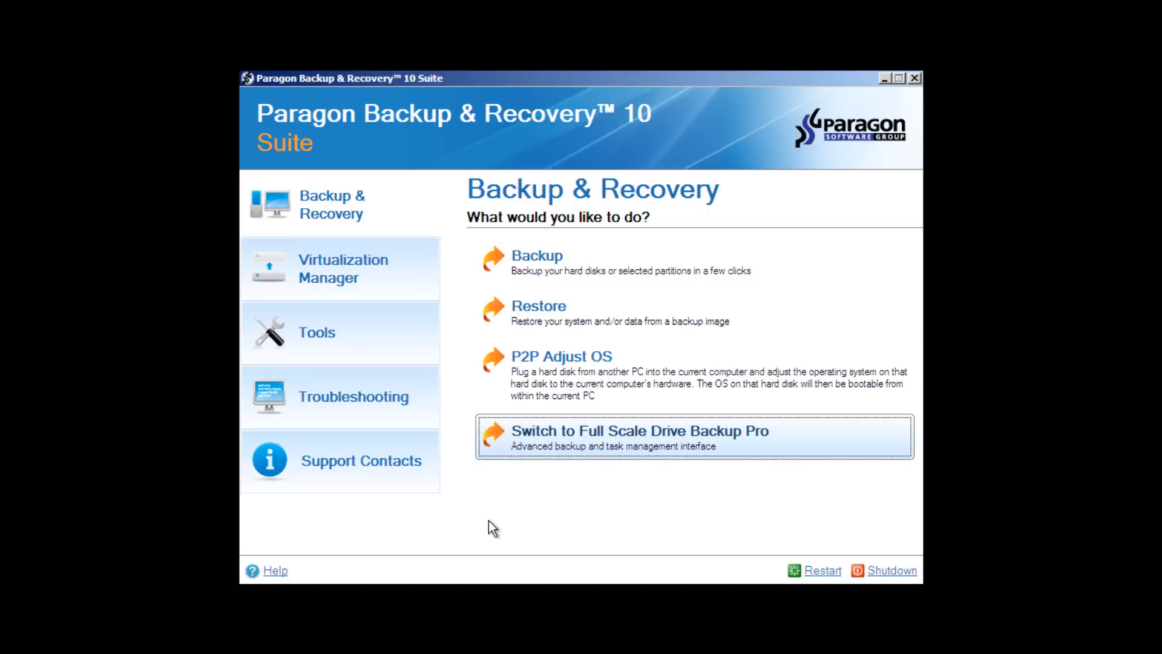
- Enter the full Drive Backup Pro interface, dismissing the recovery CD and network notices
left_click(653, 442)
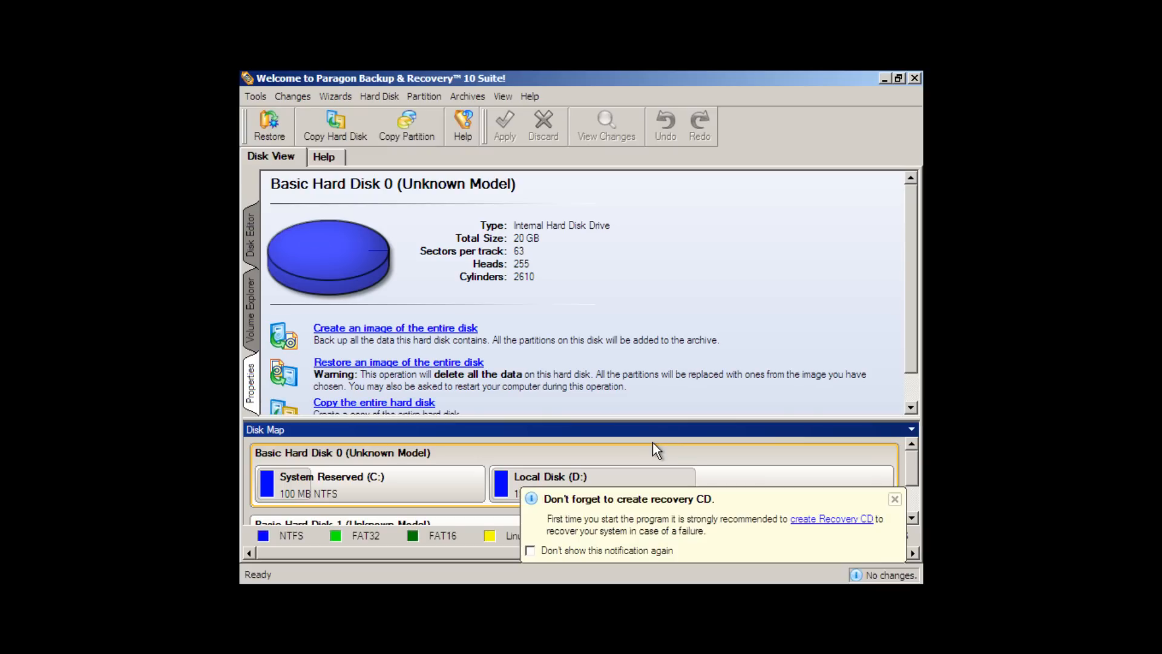
left_click(895, 499)
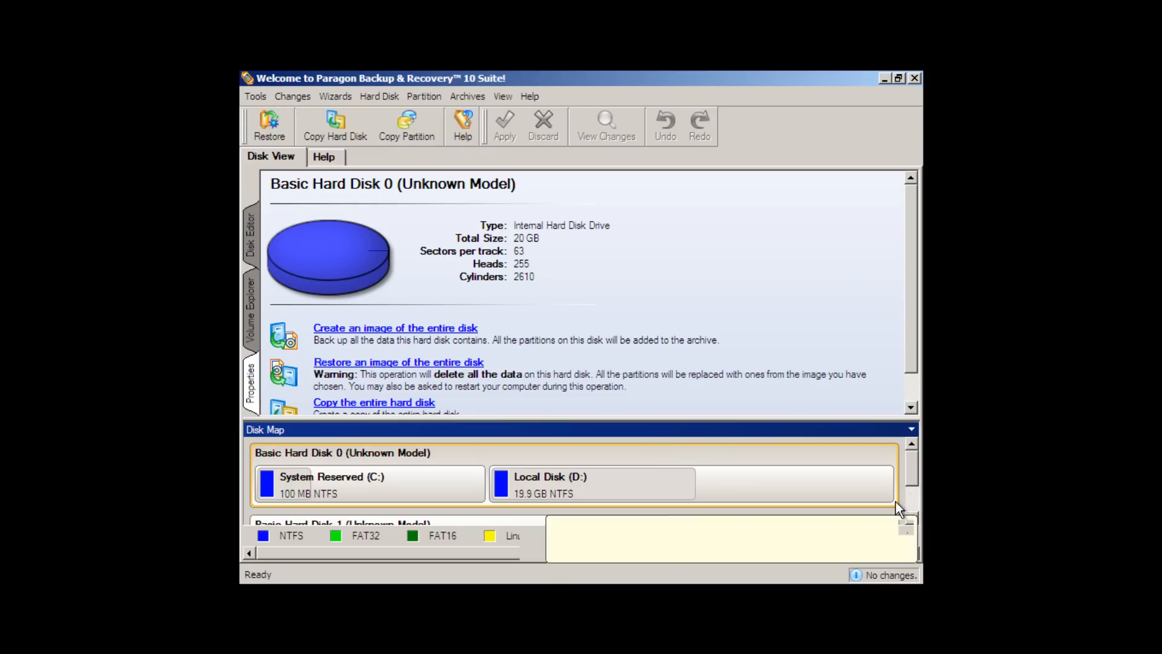
left_click(905, 529)
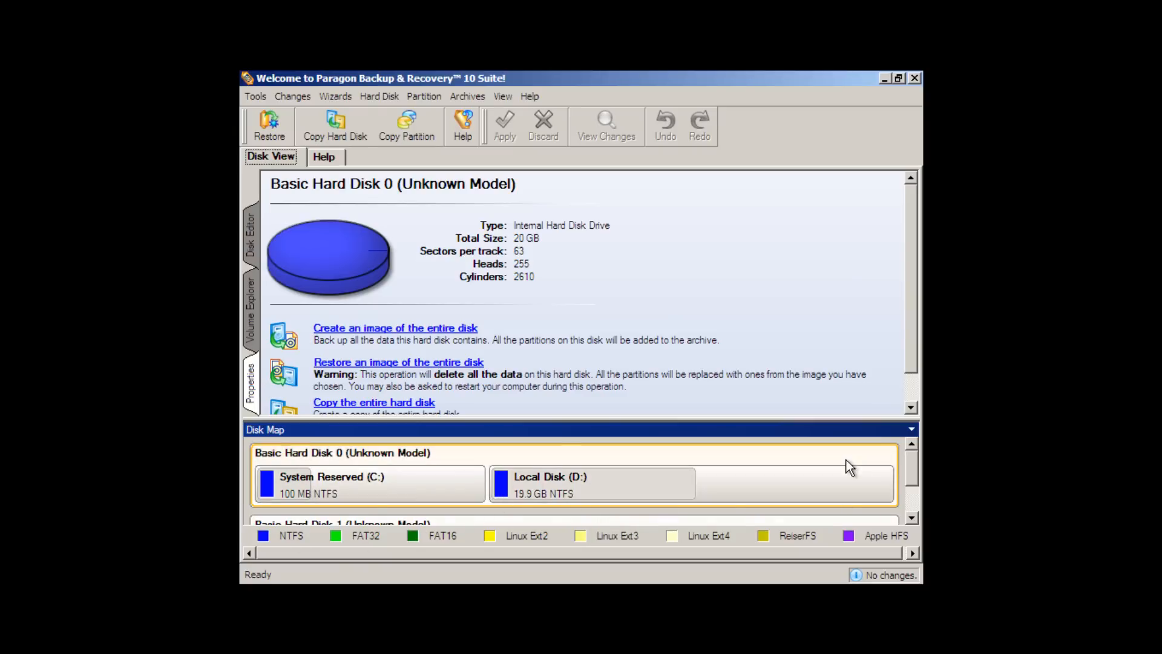
left_click_drag(913, 468, 914, 500)
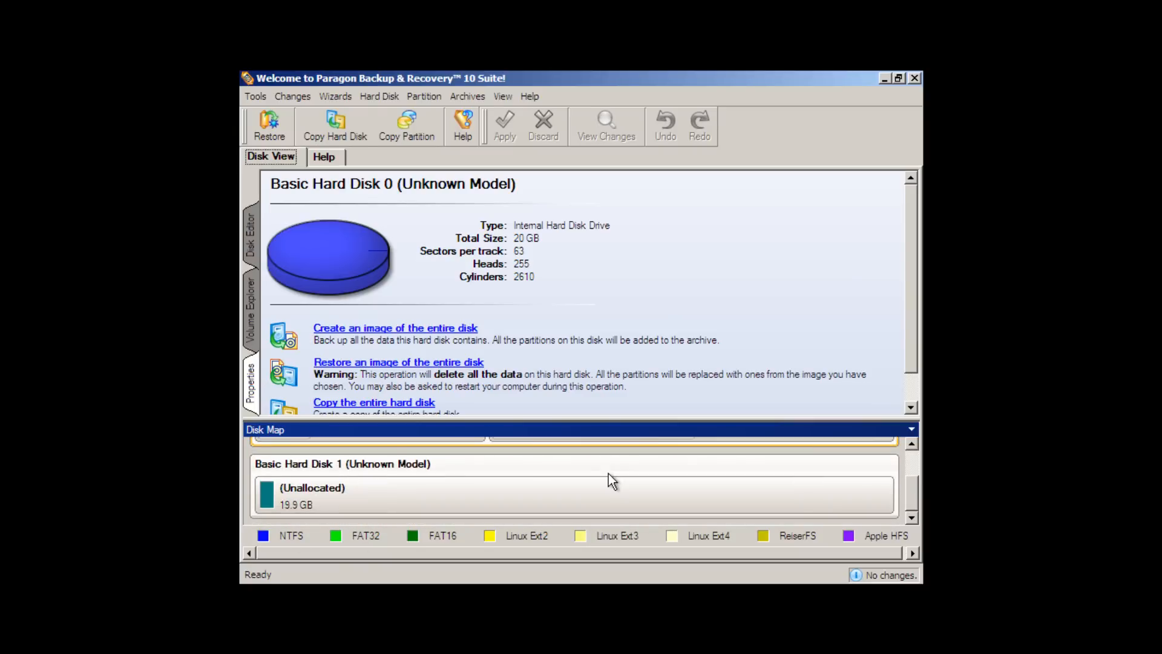
- Select Basic Hard Disk 1's unallocated space and bring up its actions menu
left_click(534, 472)
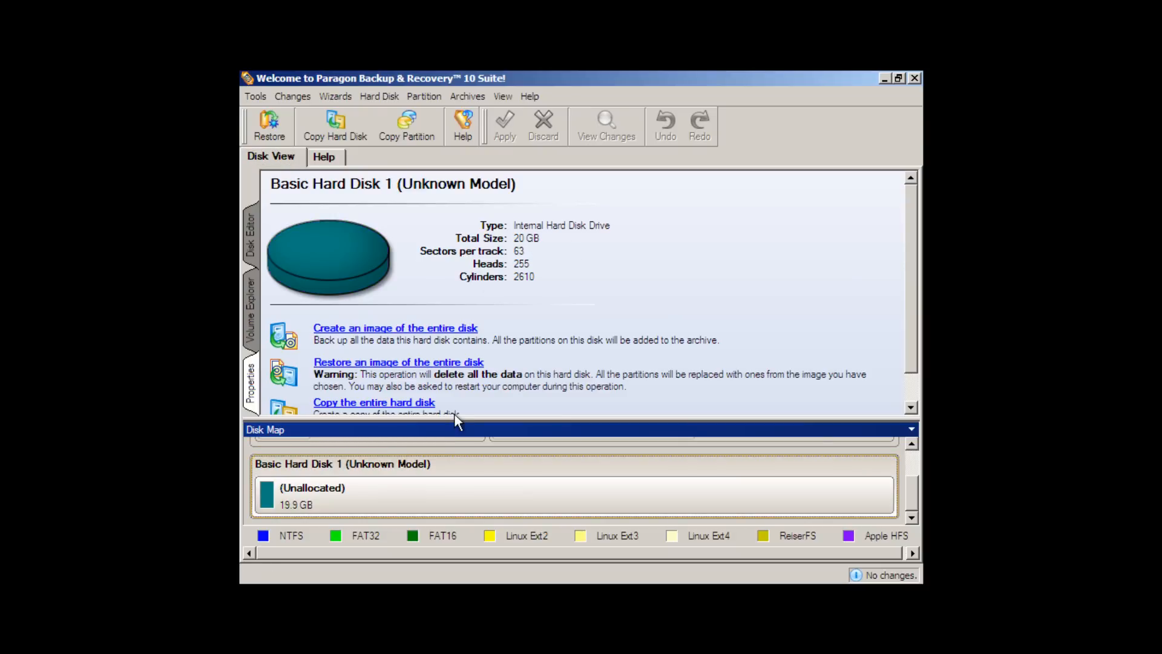
left_click(369, 496)
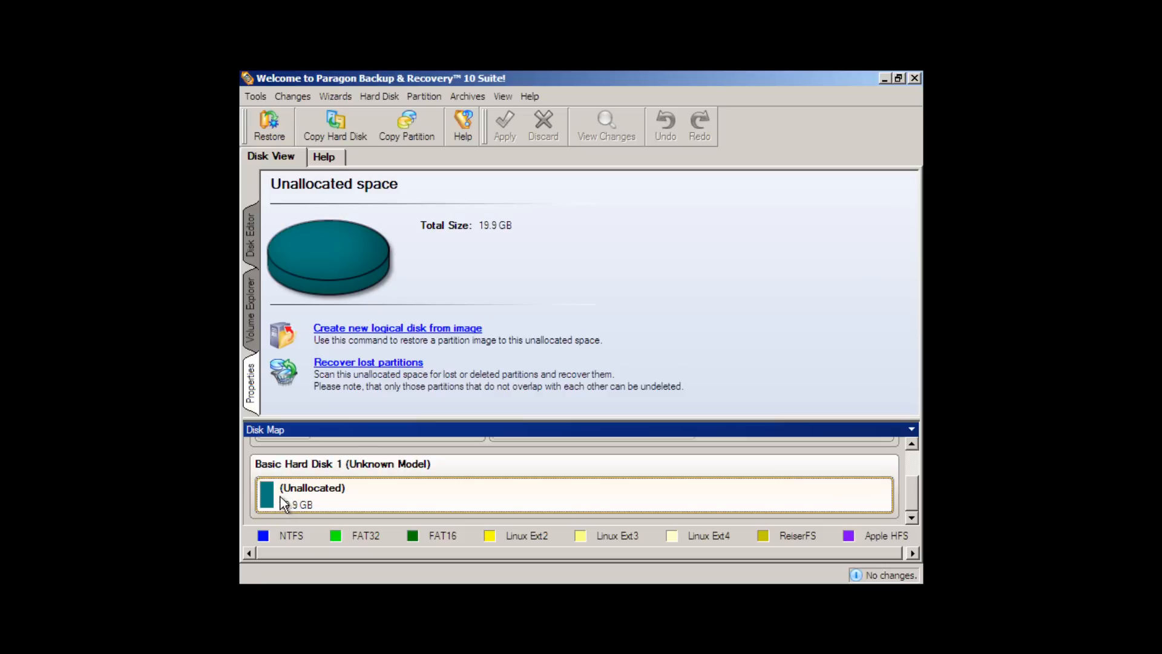
right_click(490, 500)
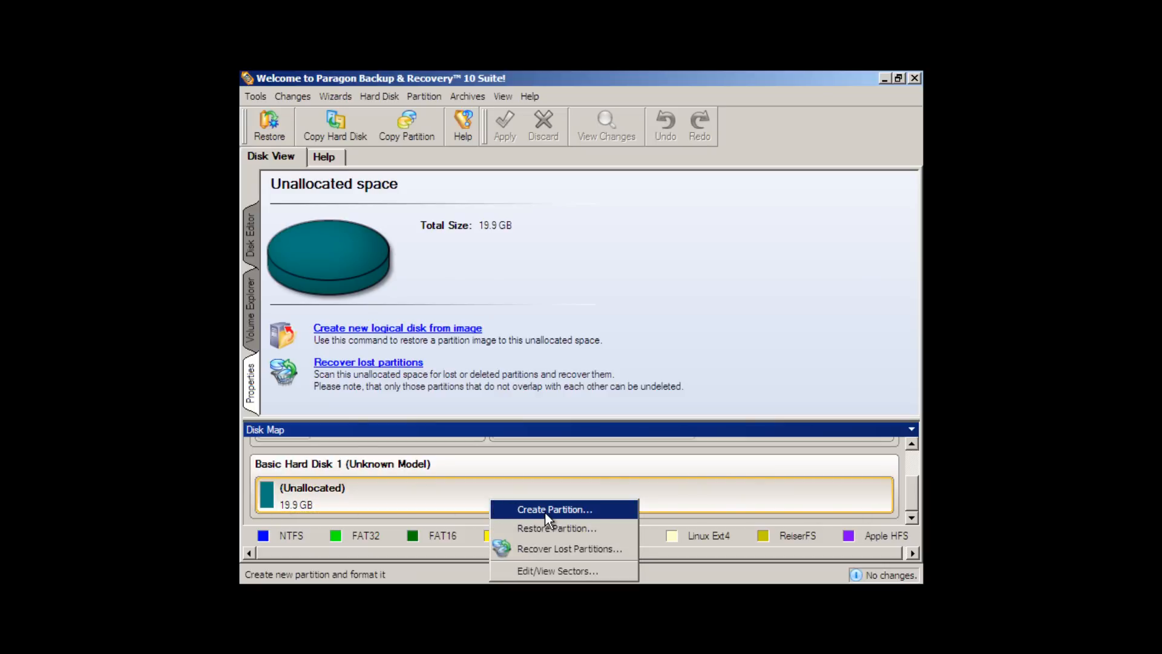
- Dismiss the actions menu and show Basic Hard Disk 0's details
left_click(534, 462)
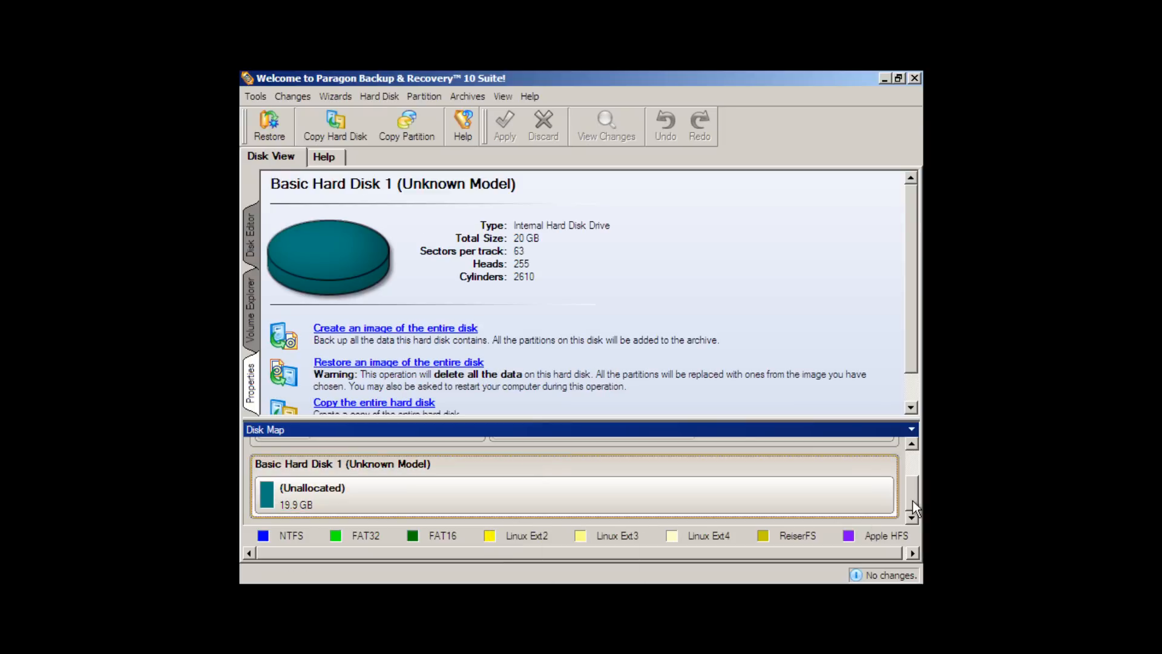
left_click_drag(913, 497, 912, 464)
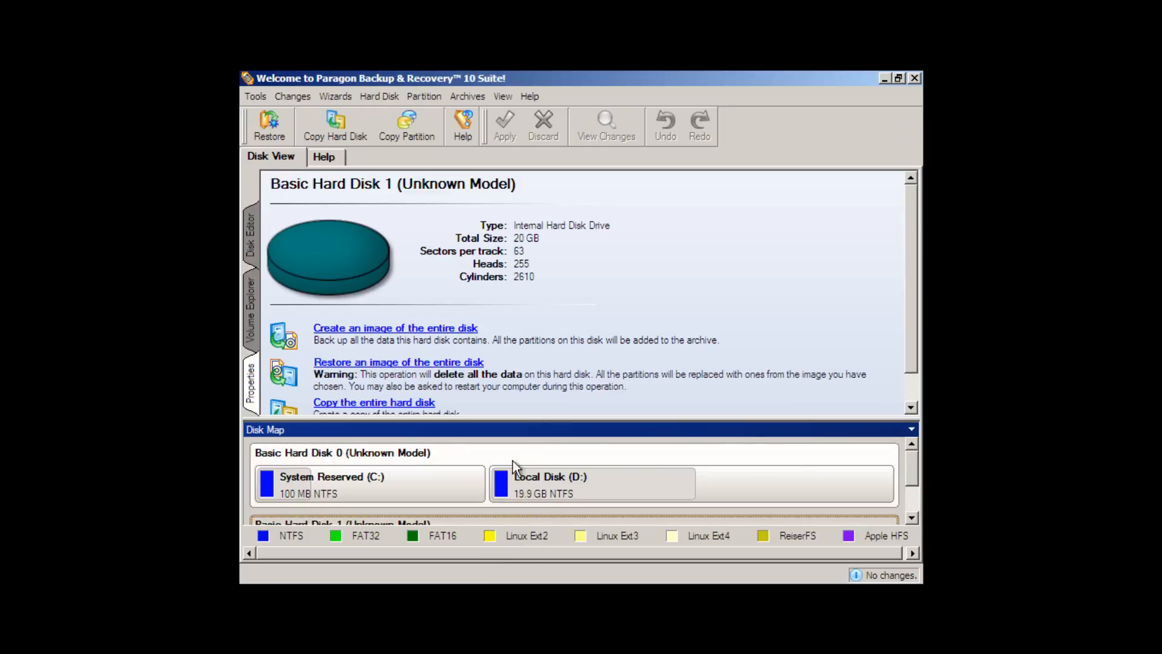
left_click(376, 454)
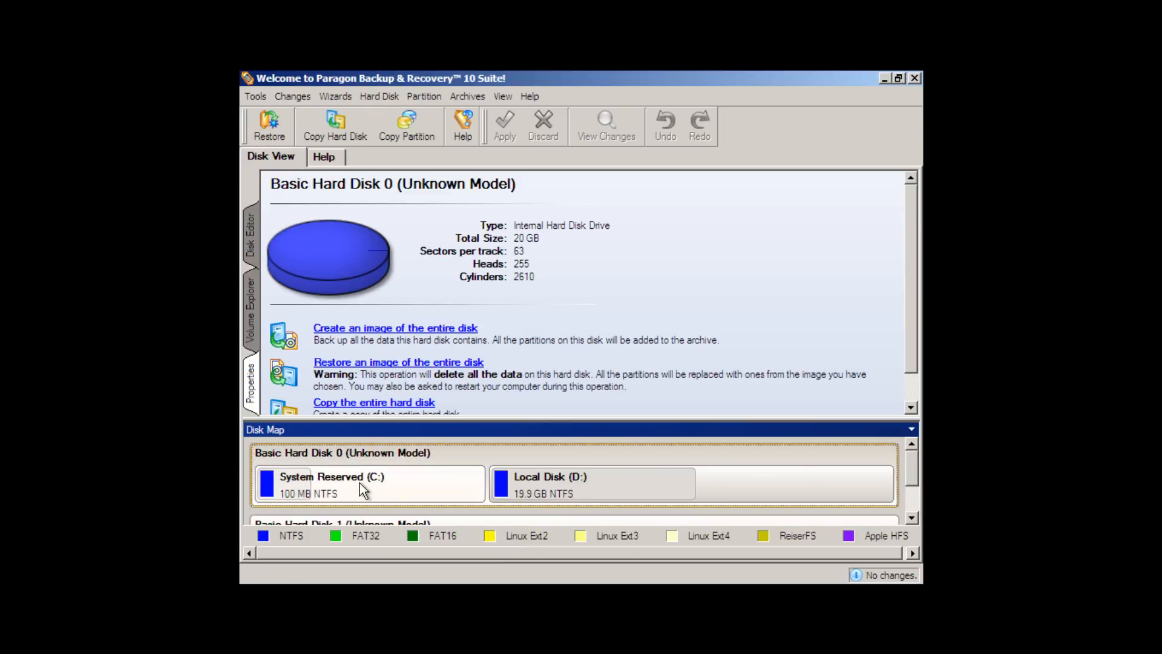
scroll(602, 491, "down", 1)
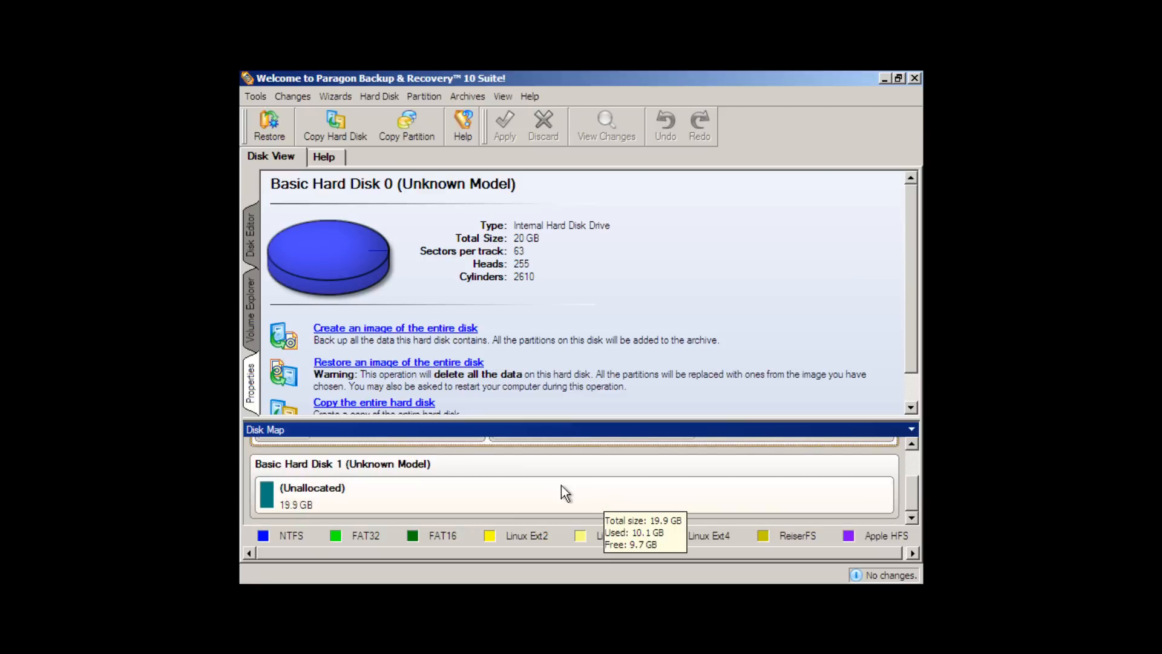
scroll(561, 485, "up", 1)
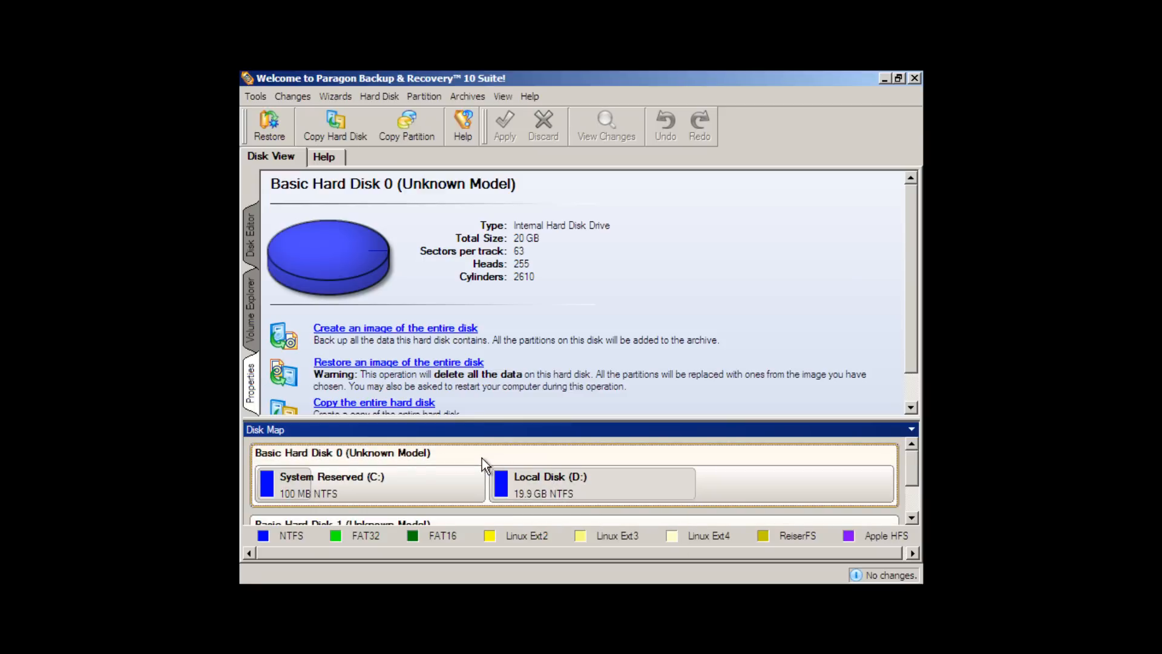
left_click(335, 128)
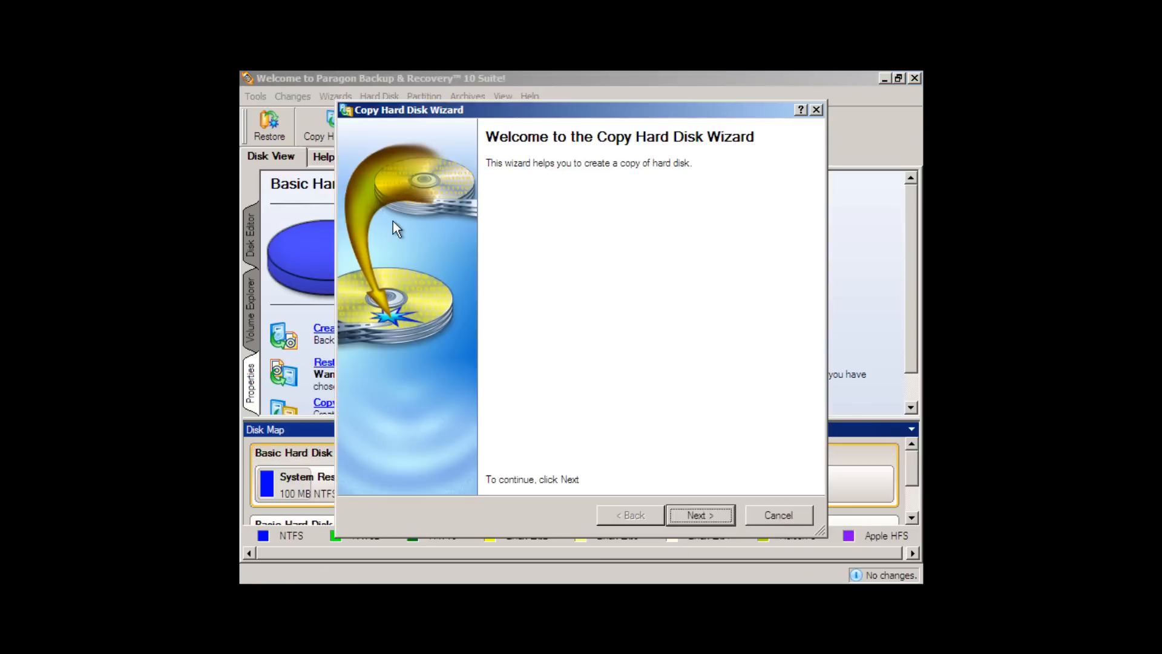
left_click(690, 514)
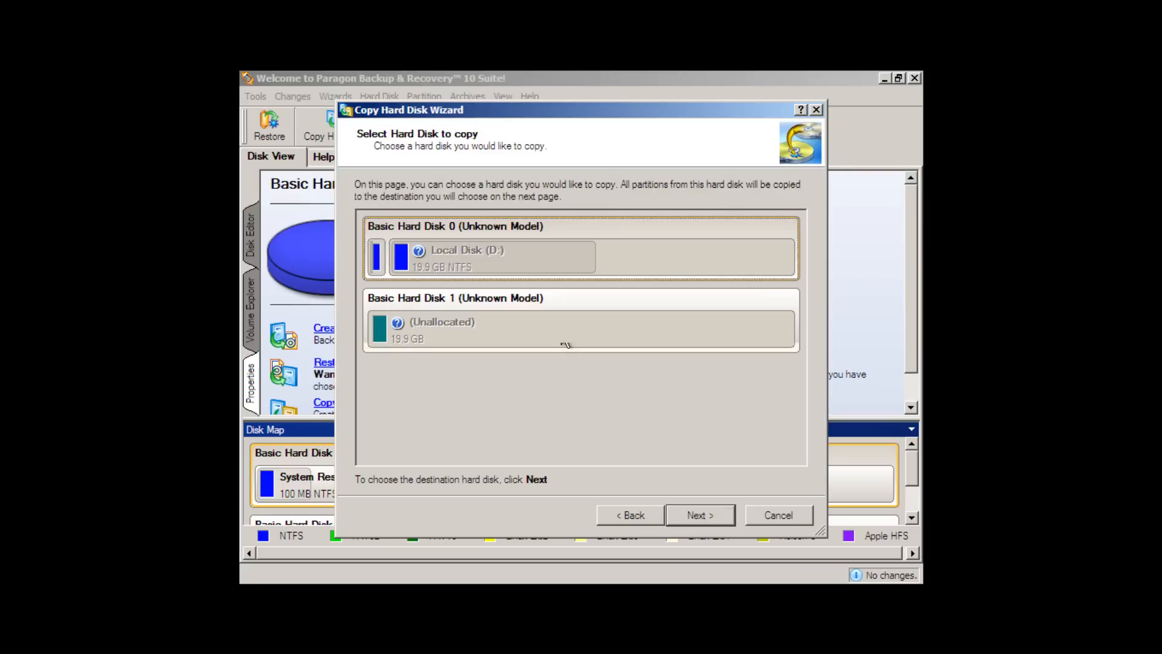
left_click(696, 515)
left_click(479, 260)
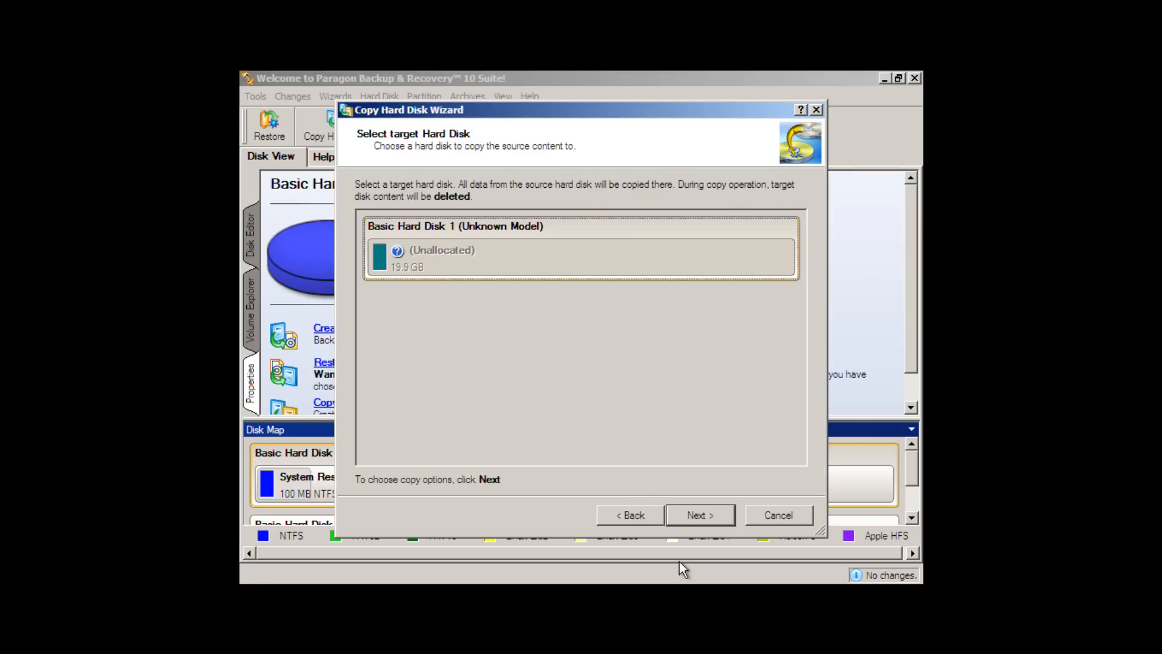
left_click(777, 512)
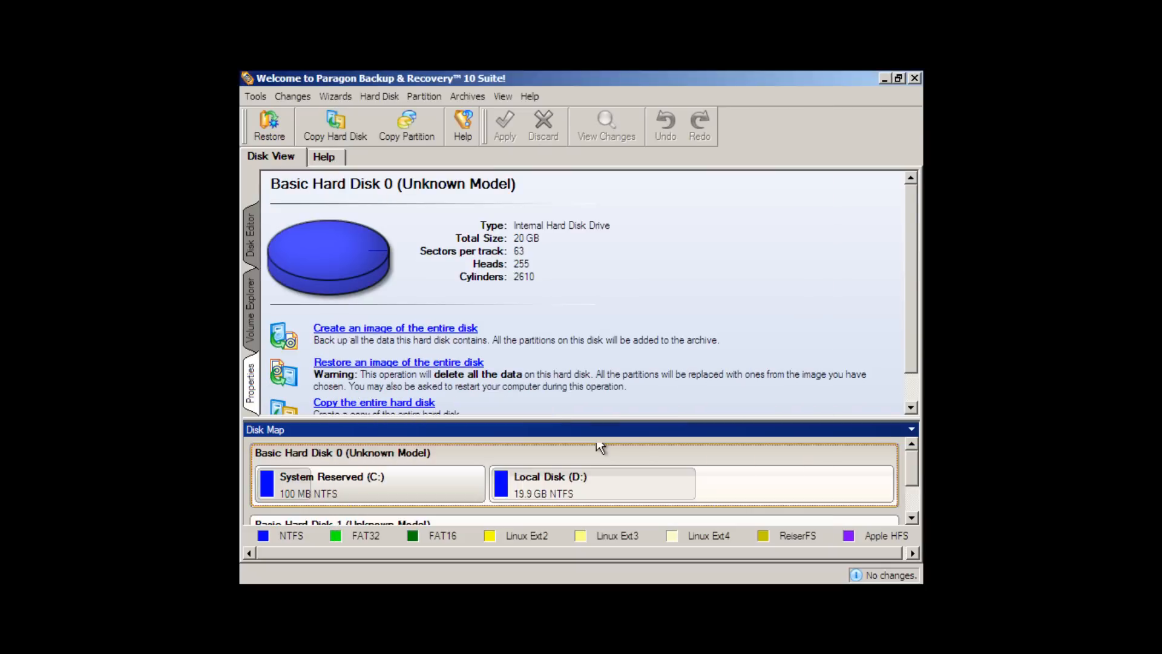
scroll(626, 482, "down", 2)
left_click(581, 482)
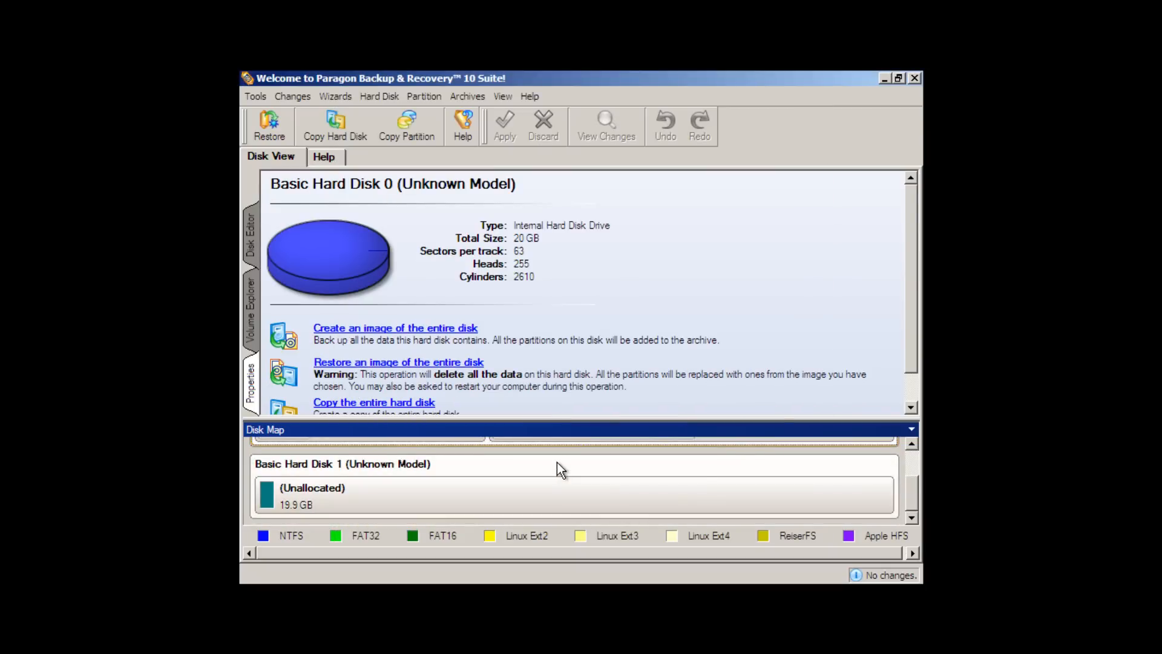
scroll(557, 462, "up", 2)
left_click(556, 463)
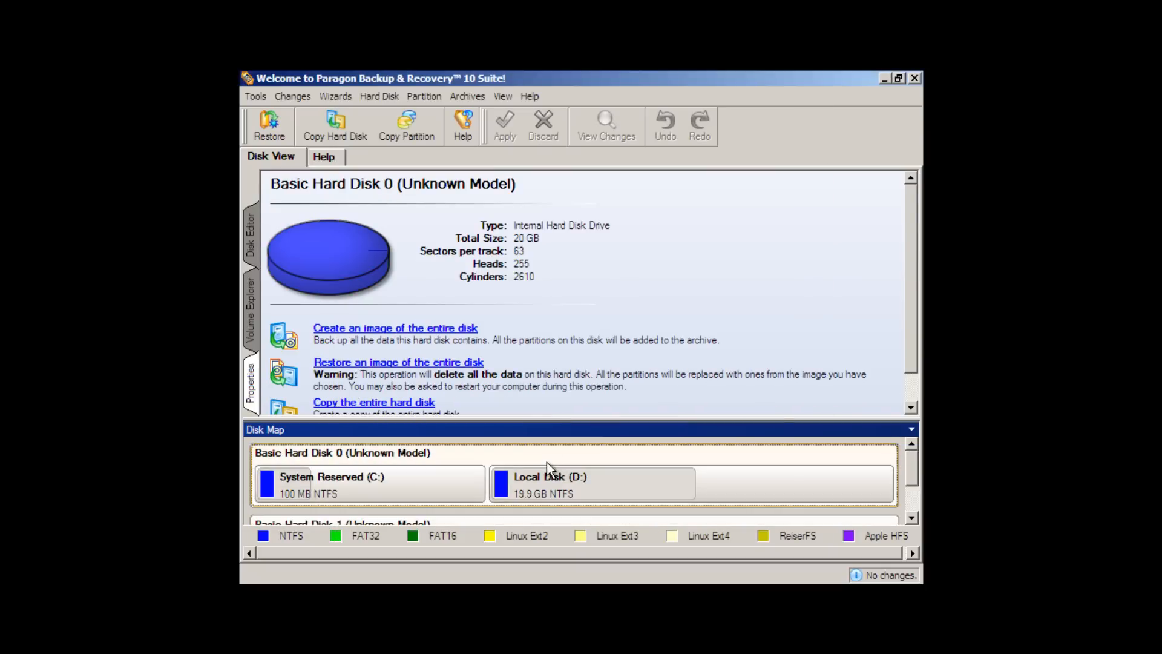
scroll(547, 463, "down", 2)
scroll(545, 463, "up", 2)
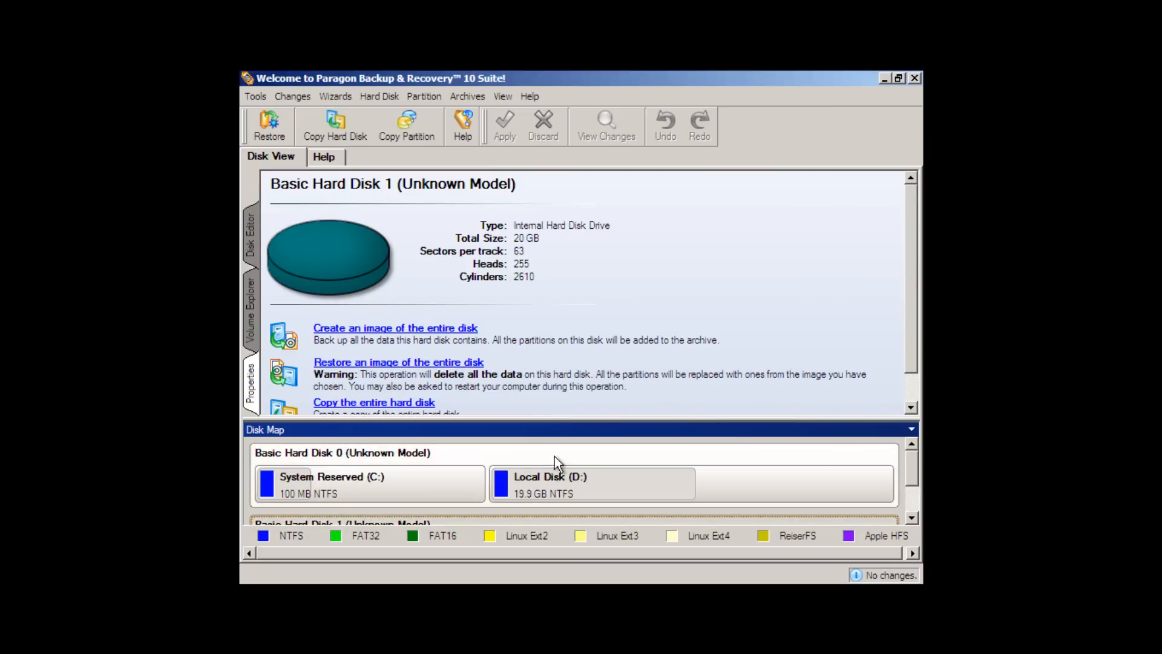
scroll(554, 456, "down", 2)
- Toggle between the Disk 0 and Disk 1 headers, ending on Disk 1's 19.9 GB unallocated space
left_click(547, 470)
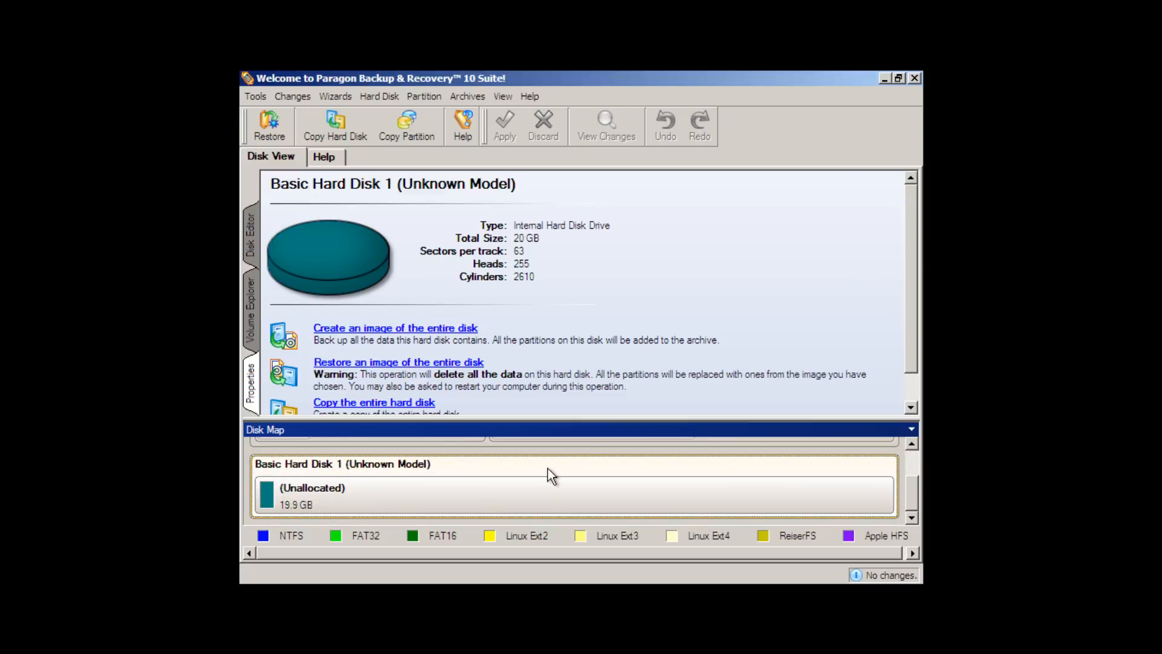
scroll(548, 468, "up", 2)
left_click(547, 468)
scroll(555, 449, "down", 2)
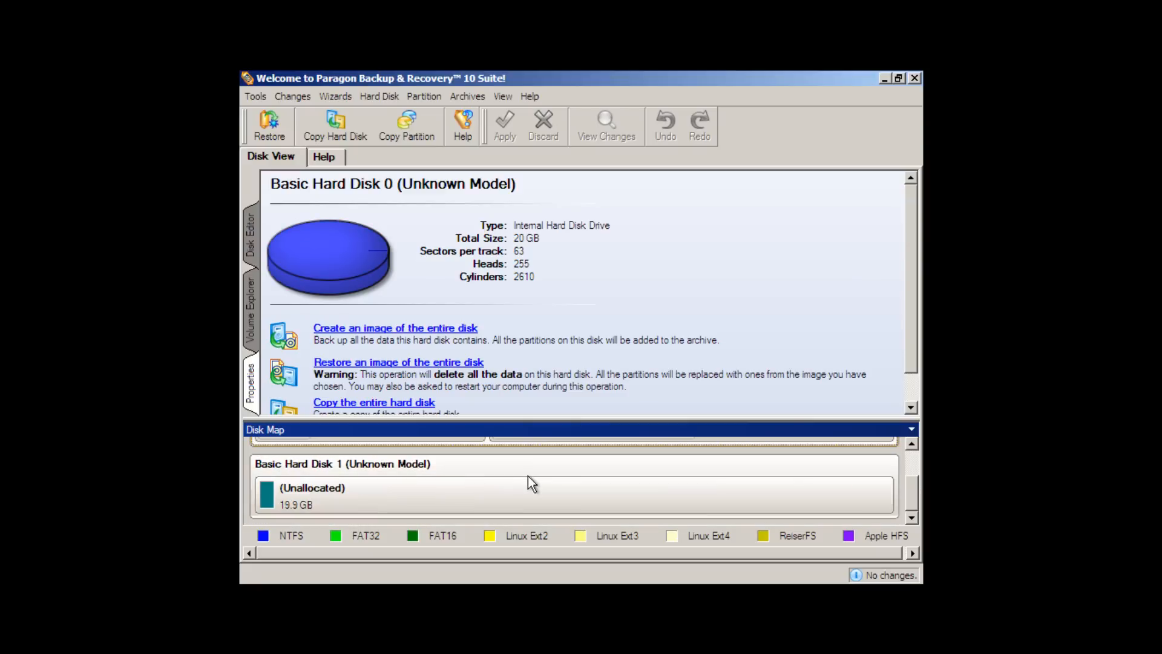
left_click(533, 467)
scroll(533, 478, "up", 2)
left_click(533, 448)
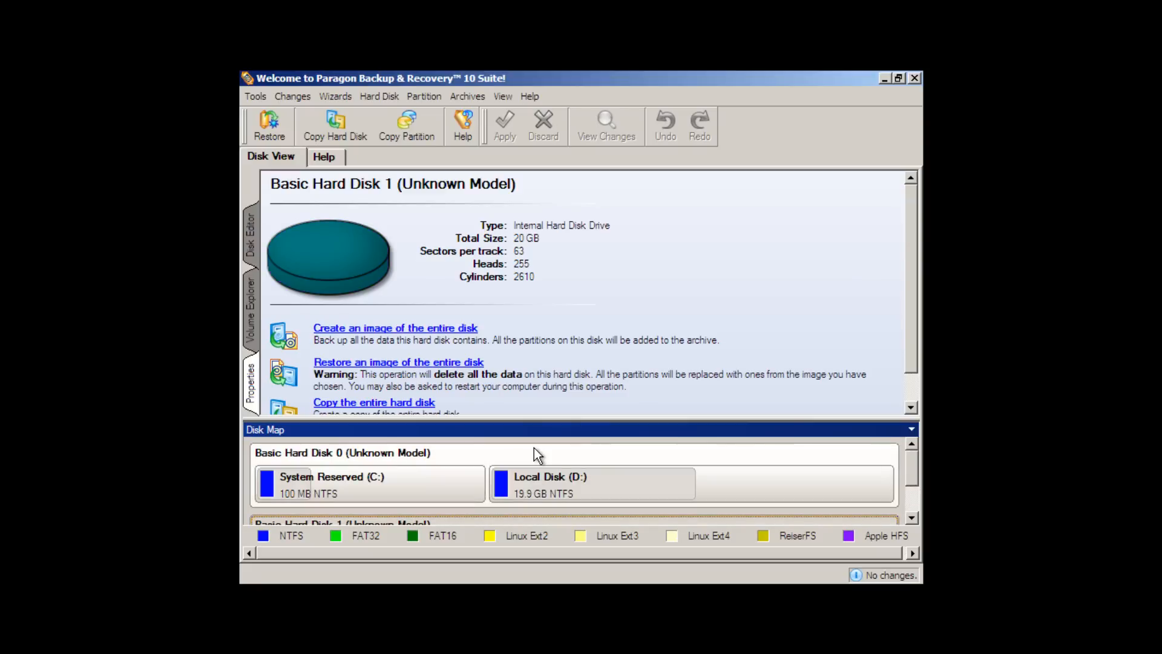
scroll(476, 477, "down", 2)
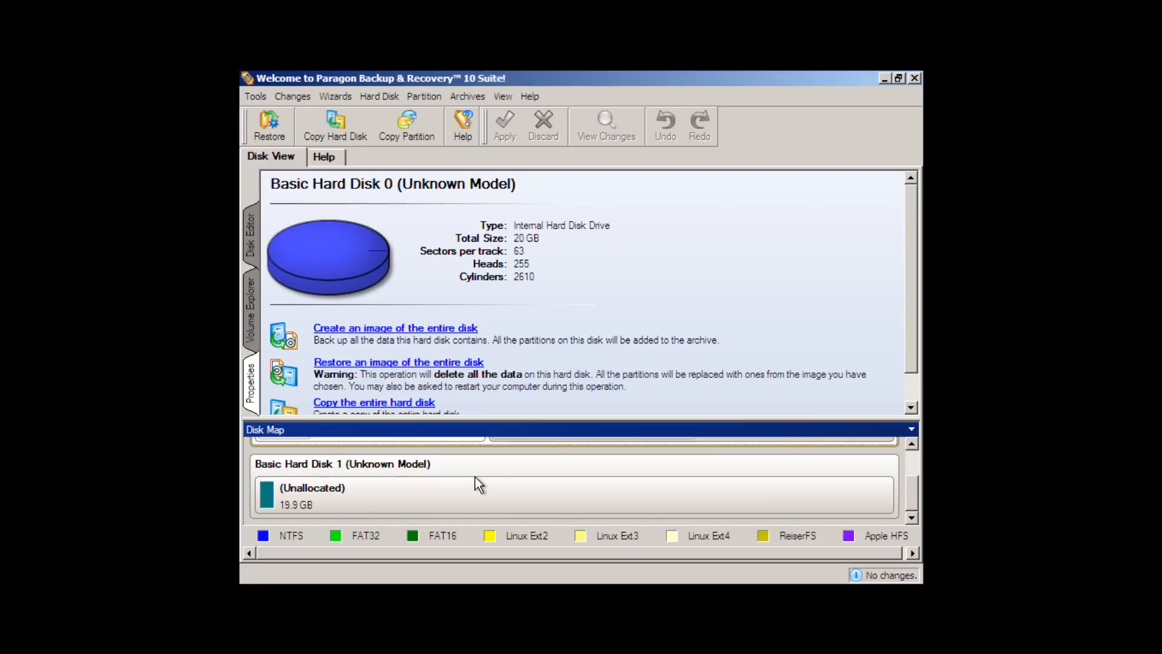
left_click(482, 472)
scroll(486, 469, "up", 2)
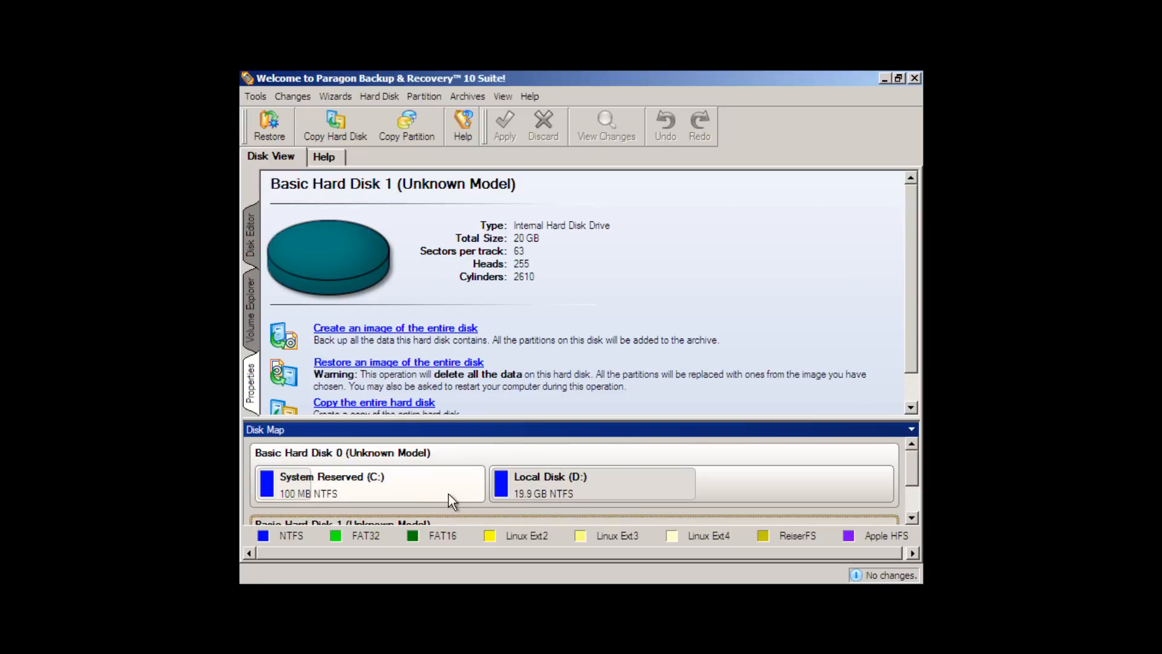
scroll(596, 497, "down", 2)
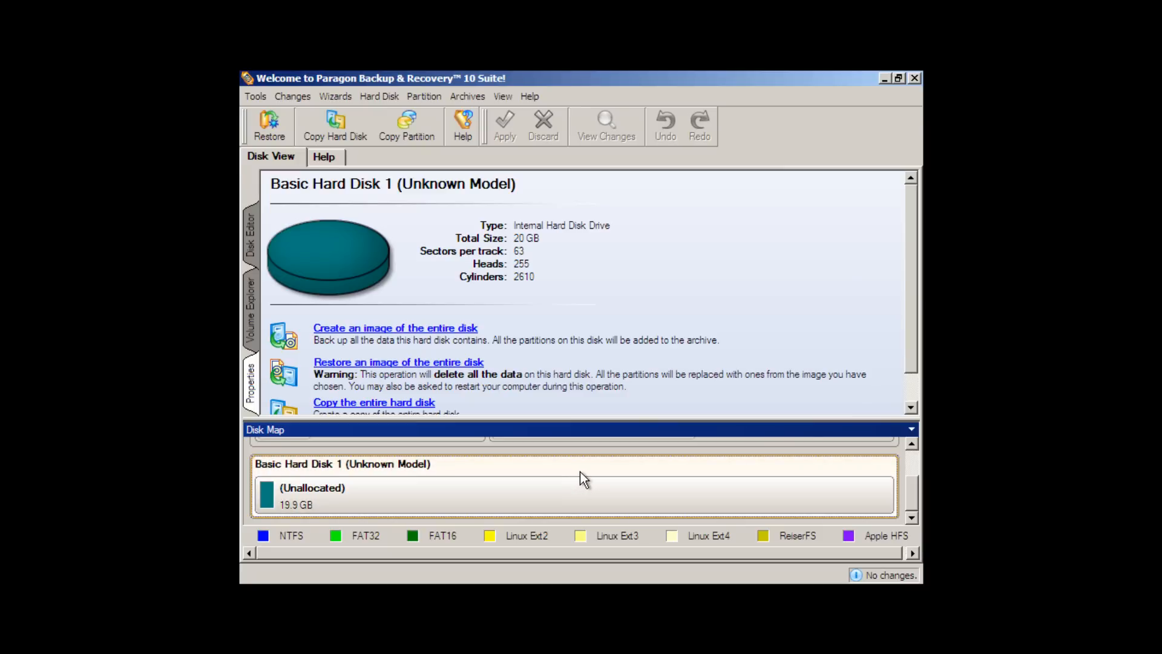
scroll(581, 471, "up", 2)
scroll(544, 470, "down", 2)
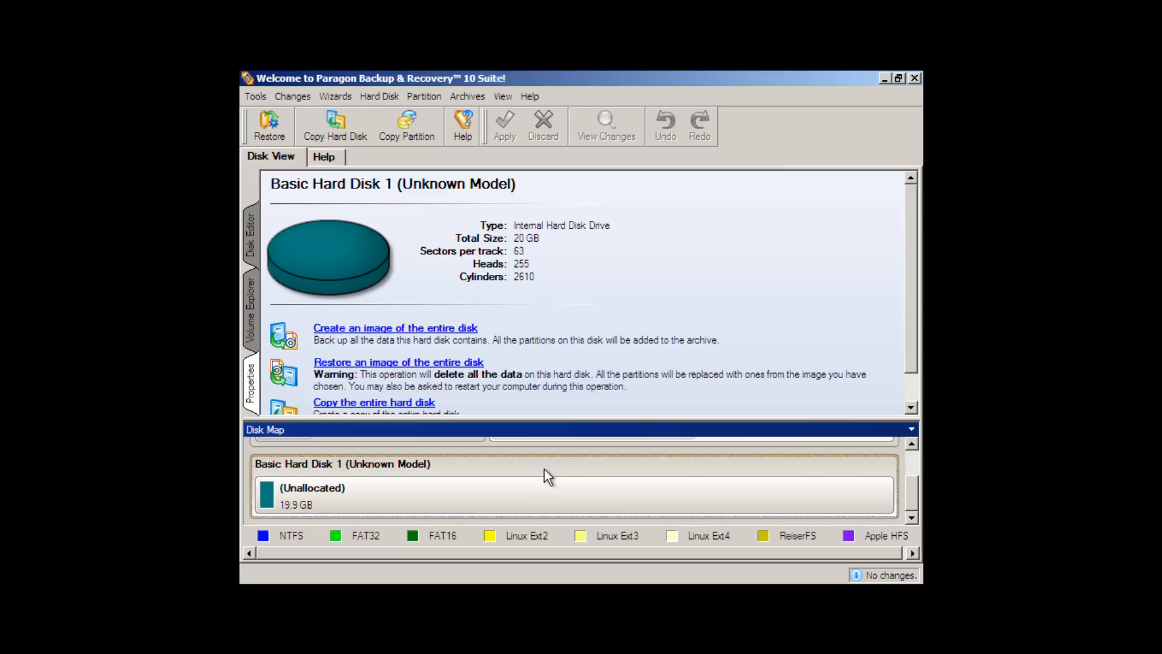
mouse_move(394, 496)
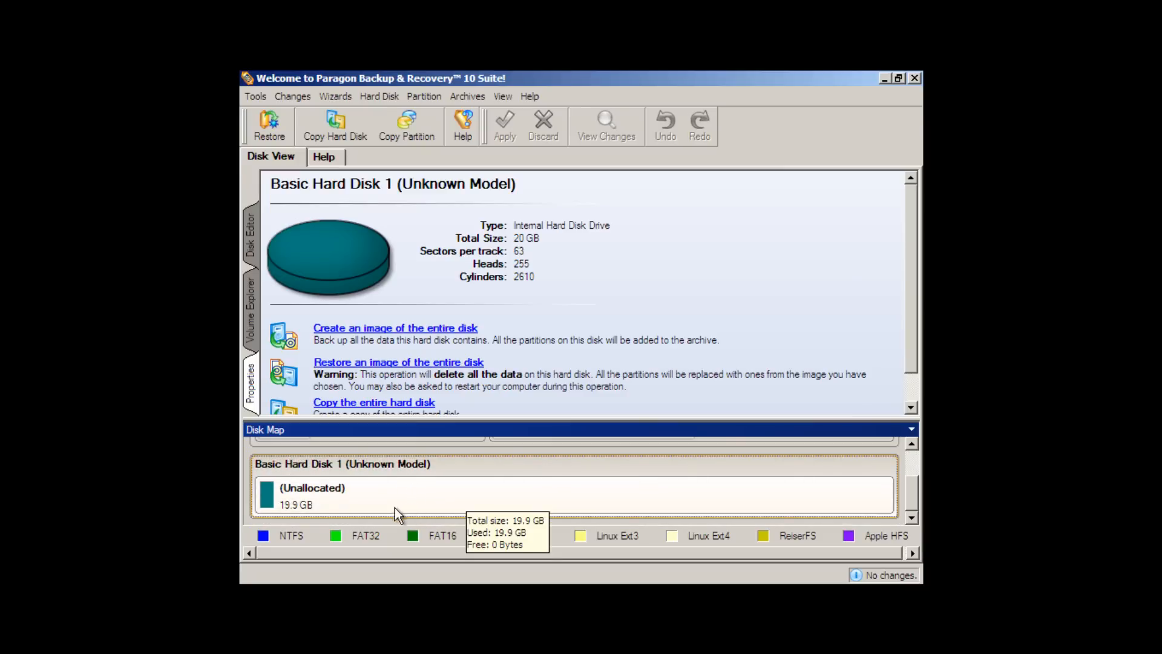
left_click(378, 501)
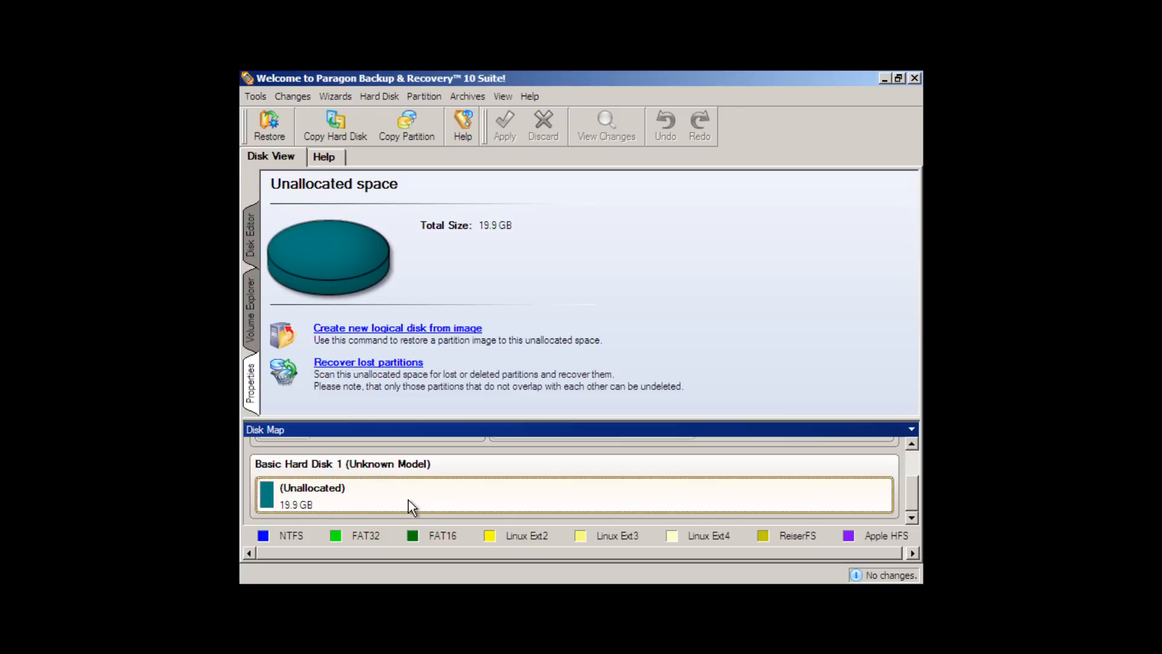
- Create a new NTFS partition labelled Backup (F:) in Disk 1's unallocated space
right_click(453, 496)
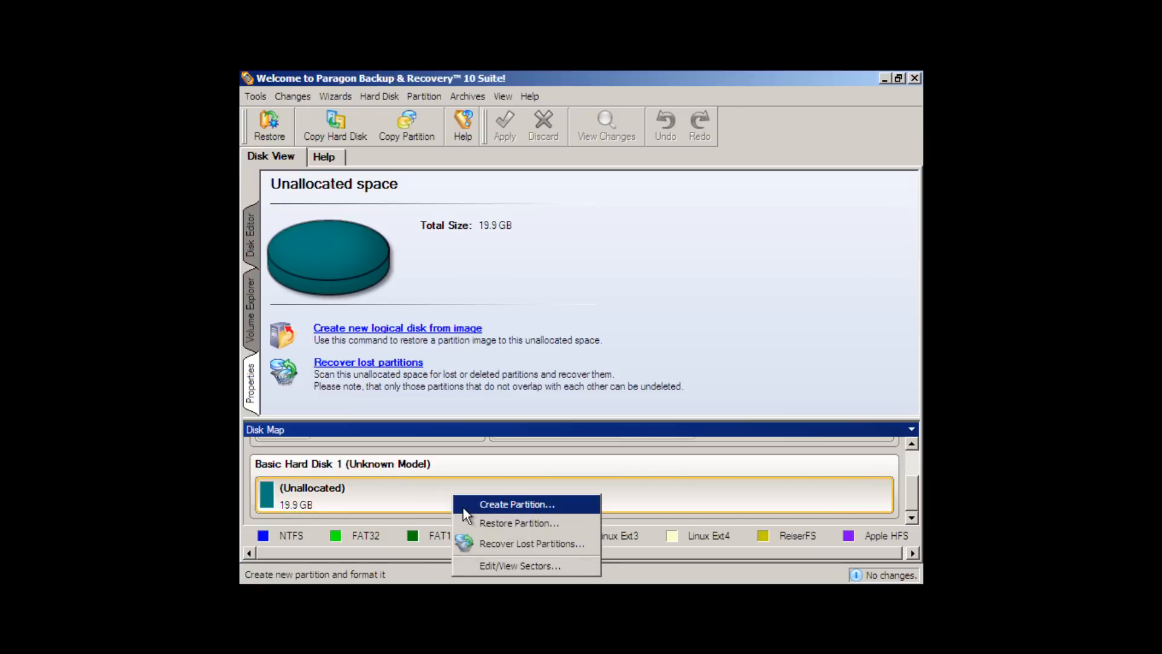
left_click(528, 504)
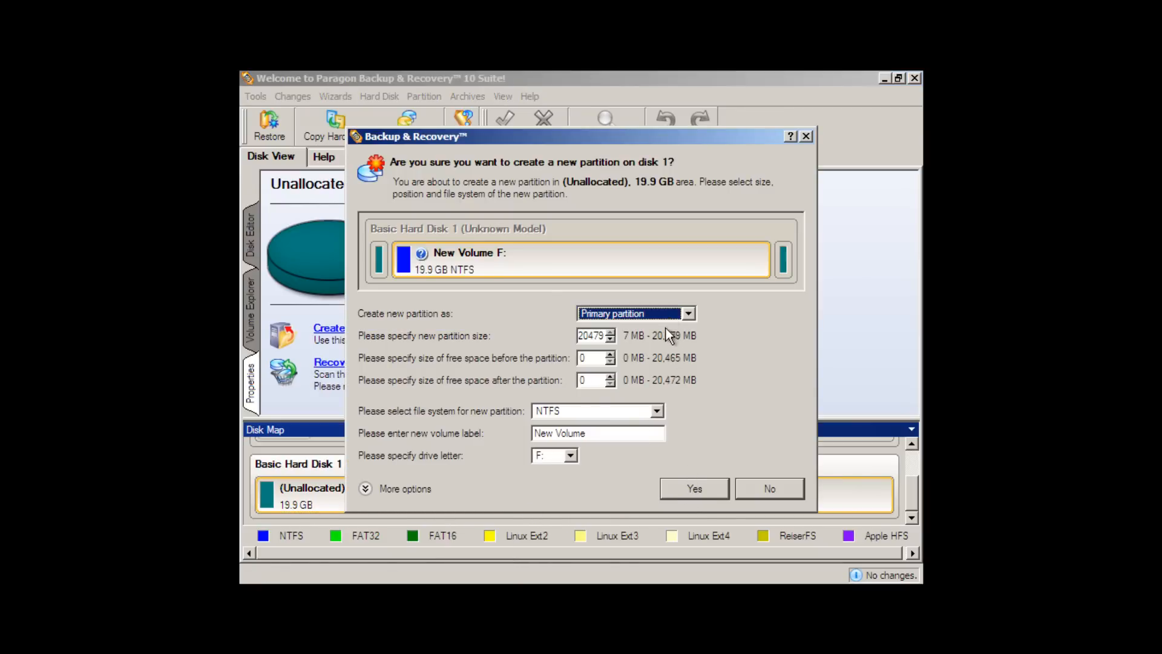
double_click(563, 433)
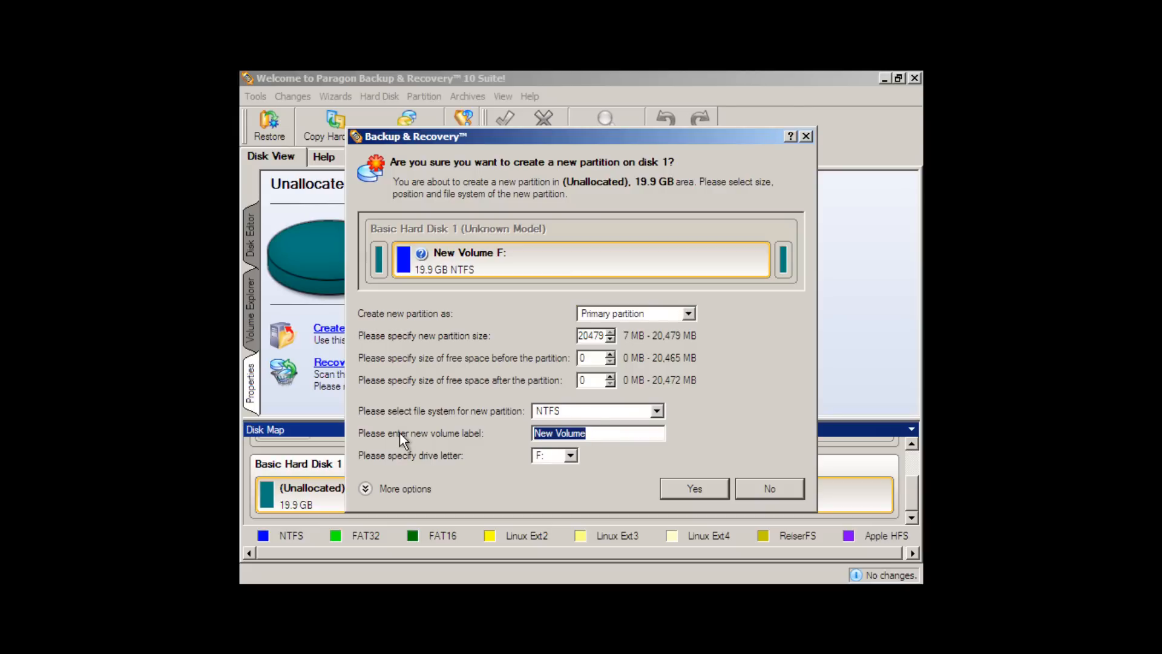
type("Backup")
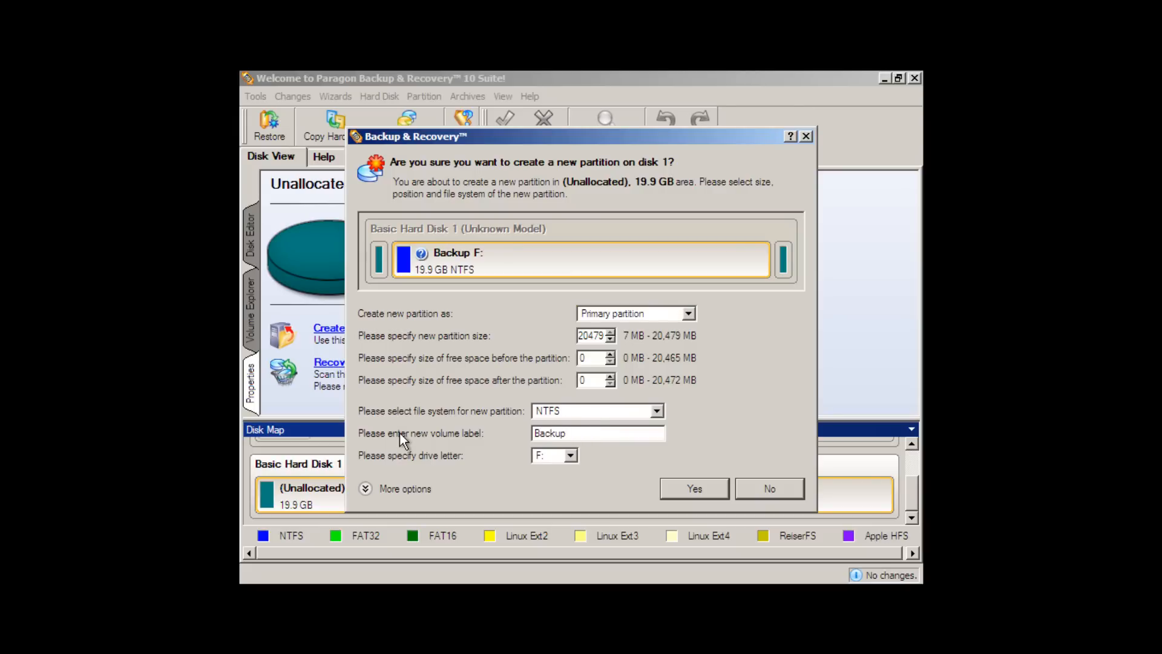
left_click(695, 489)
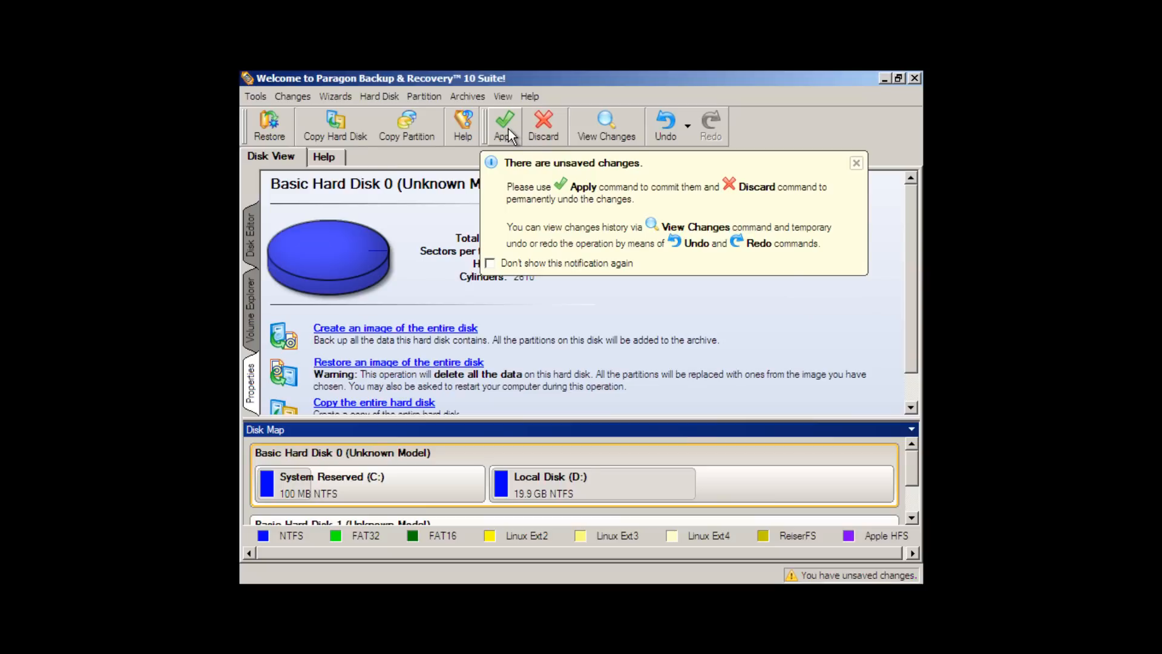
- Apply the pending partition operations and dismiss the completion and progress windows
left_click(506, 129)
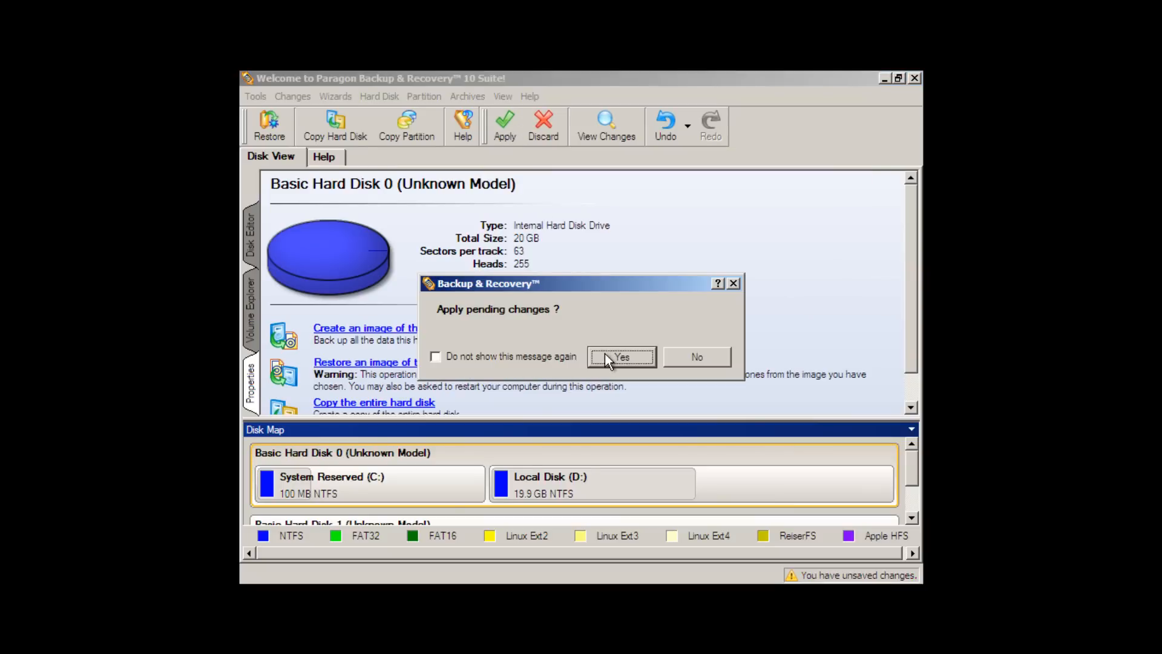
left_click(606, 354)
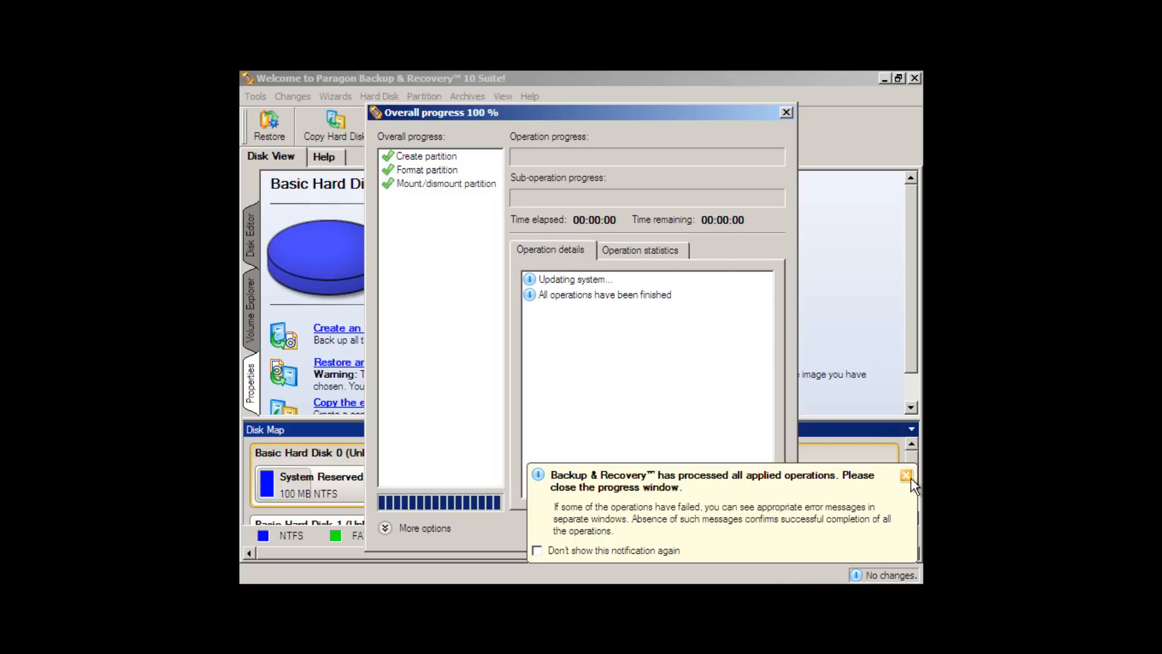
left_click(908, 476)
left_click(745, 528)
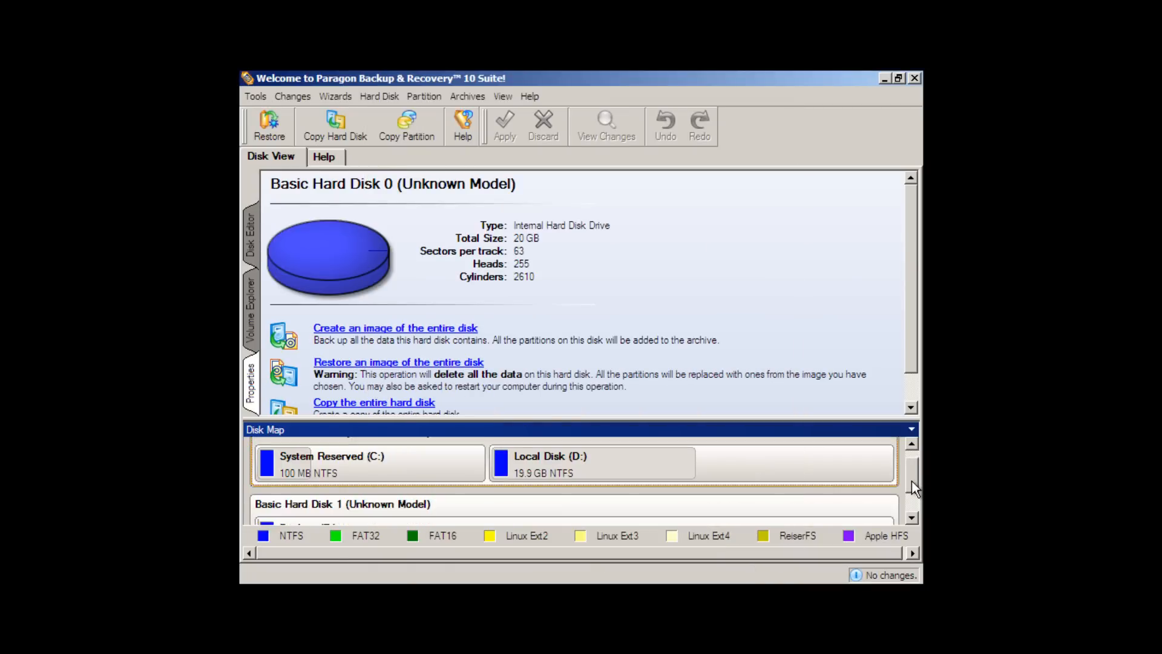
left_click(911, 517)
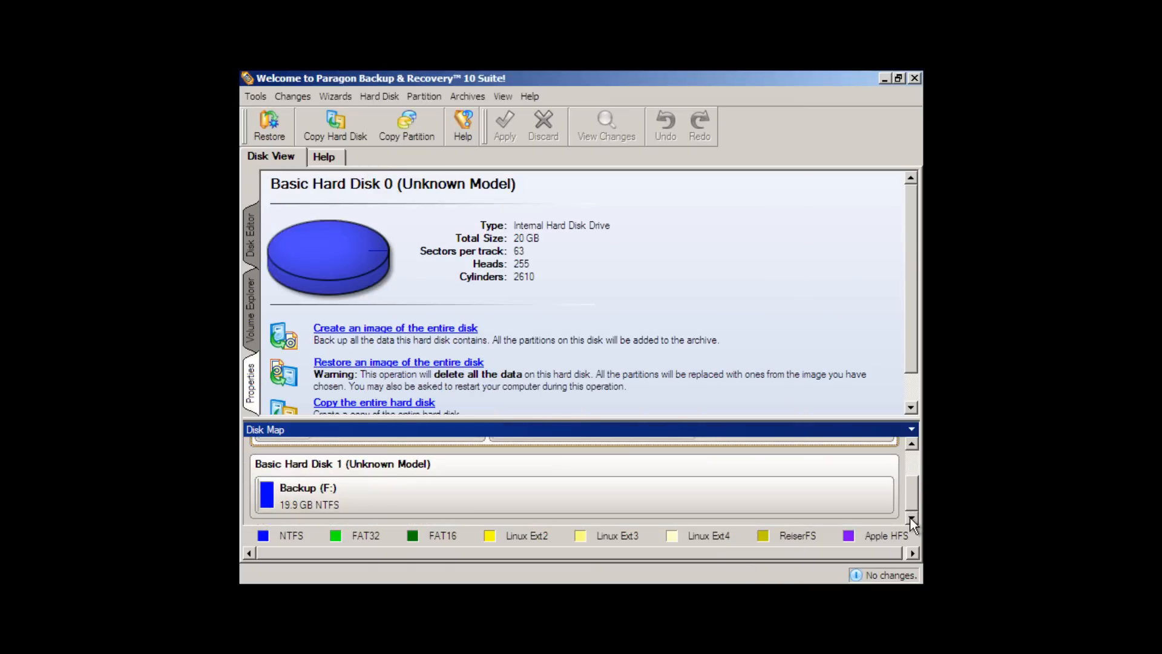
left_click_drag(911, 514, 902, 459)
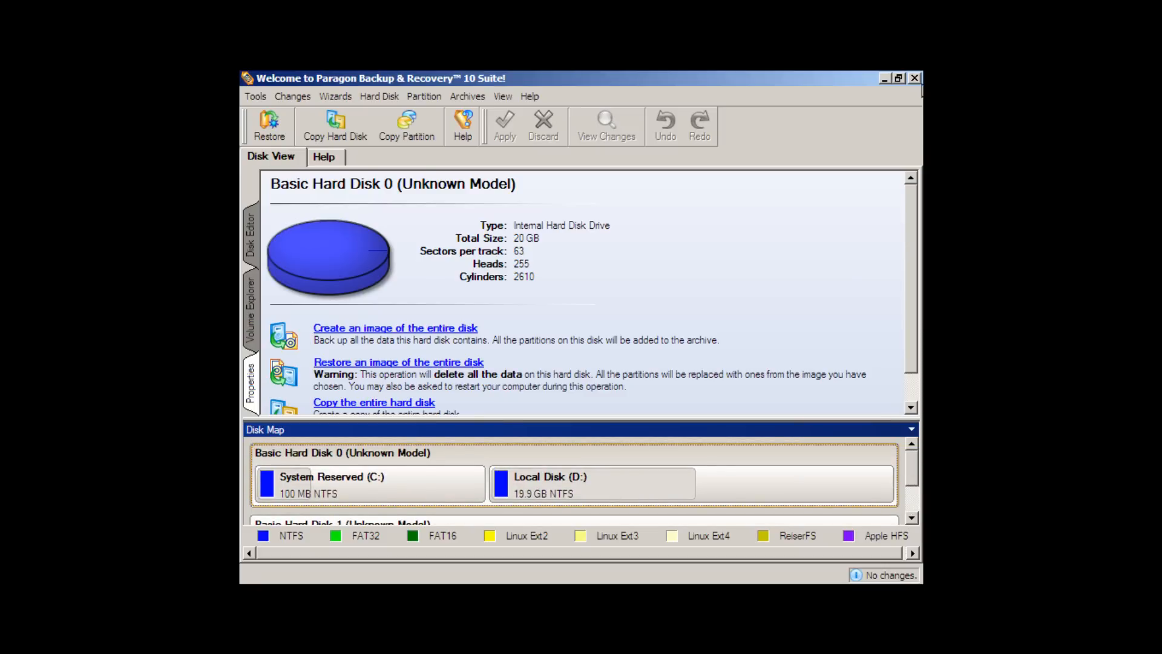
- Start the Backup Wizard from the launcher and select all of Basic Hard Disk 0 for backup
left_click(916, 79)
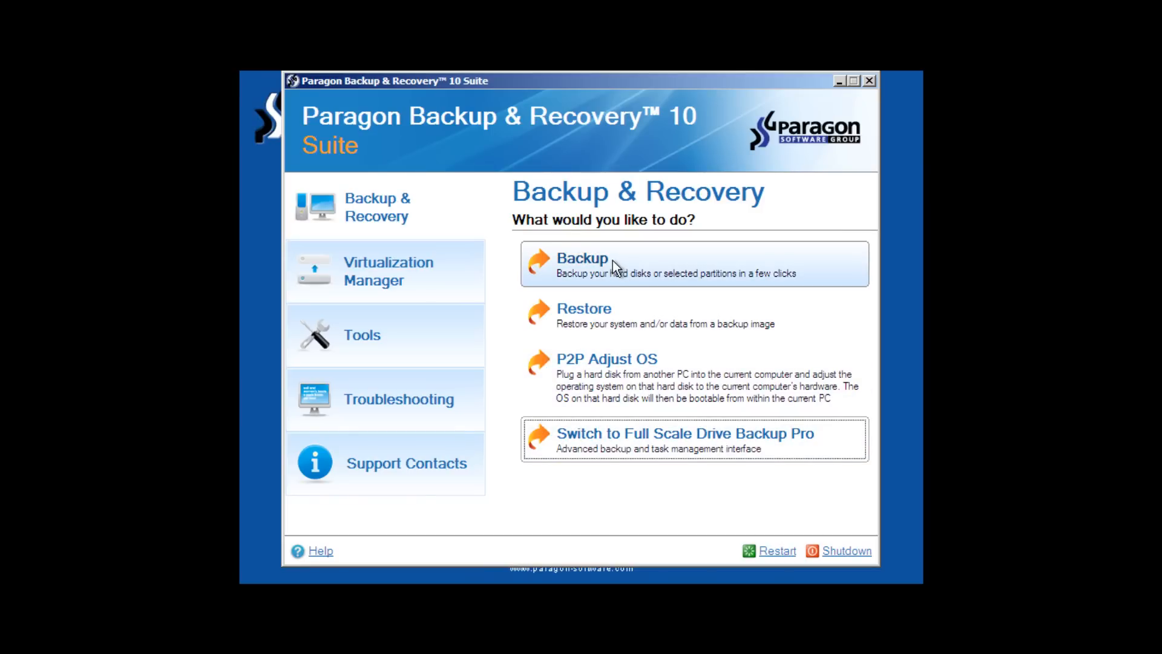
left_click(614, 261)
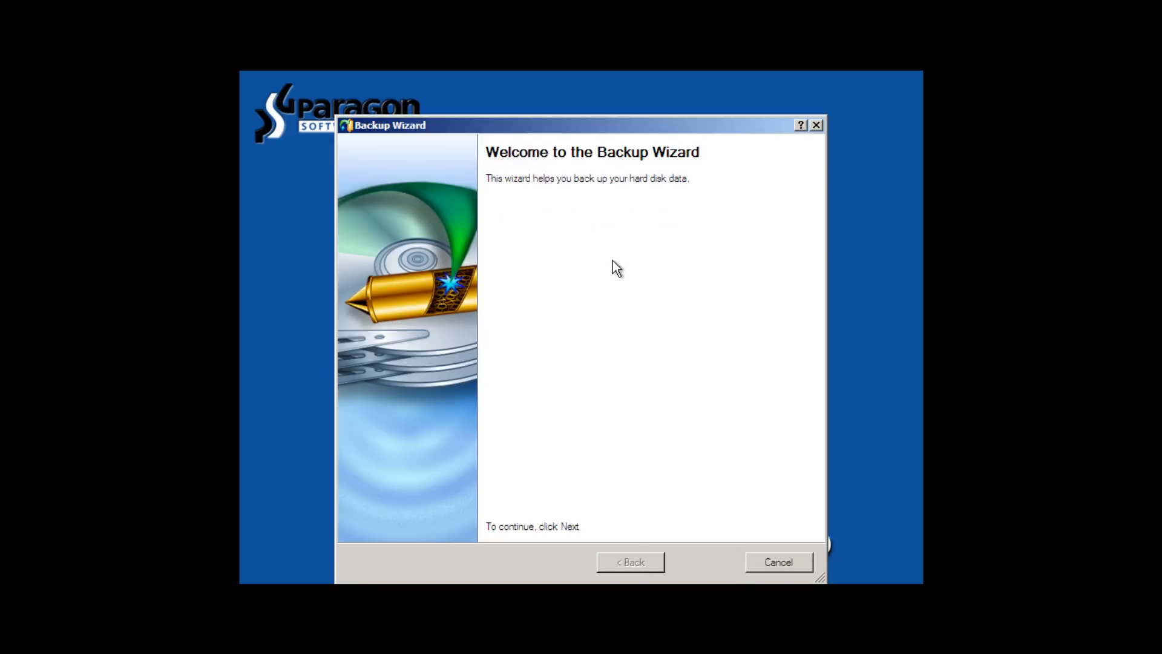
left_click(699, 562)
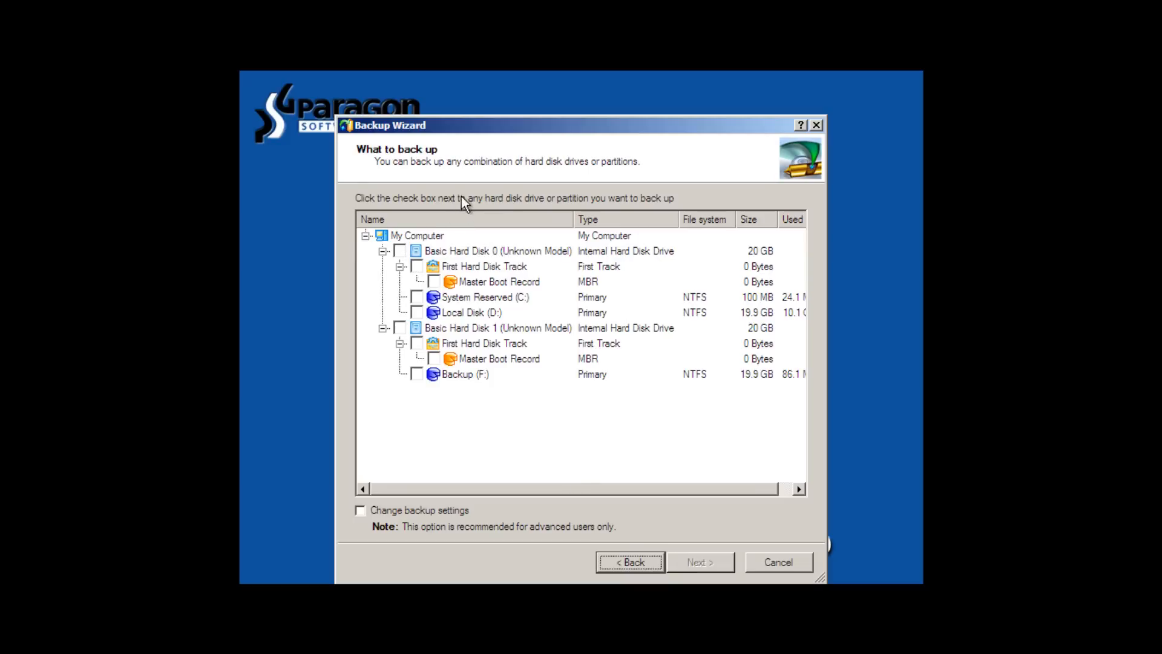
left_click(398, 251)
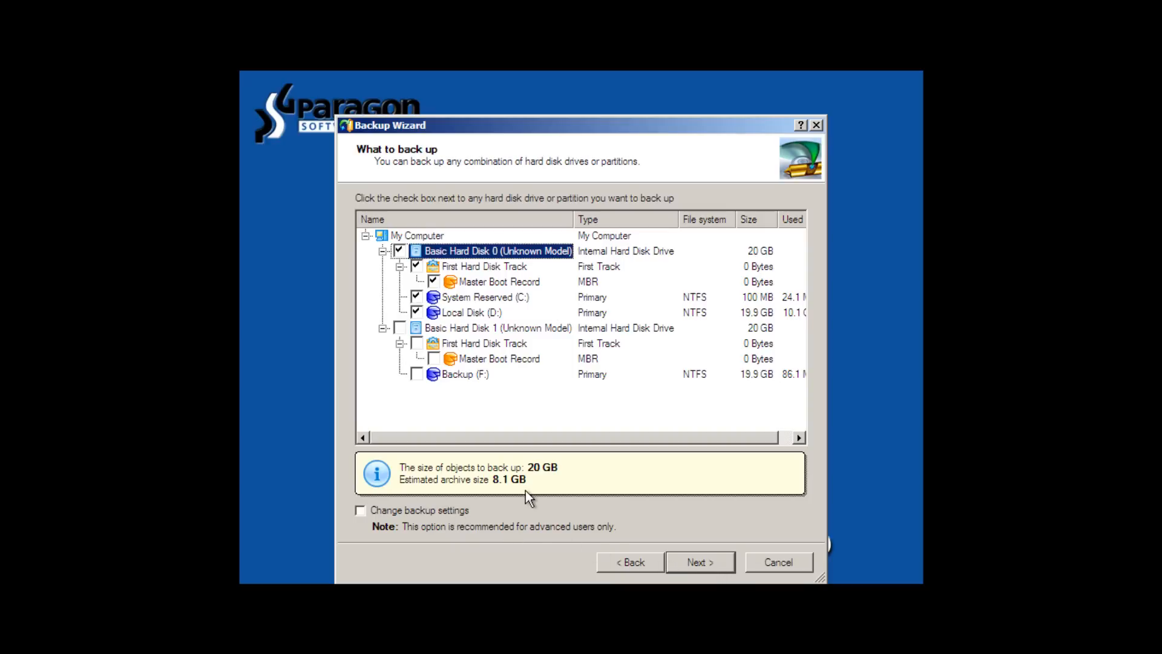
left_click(691, 560)
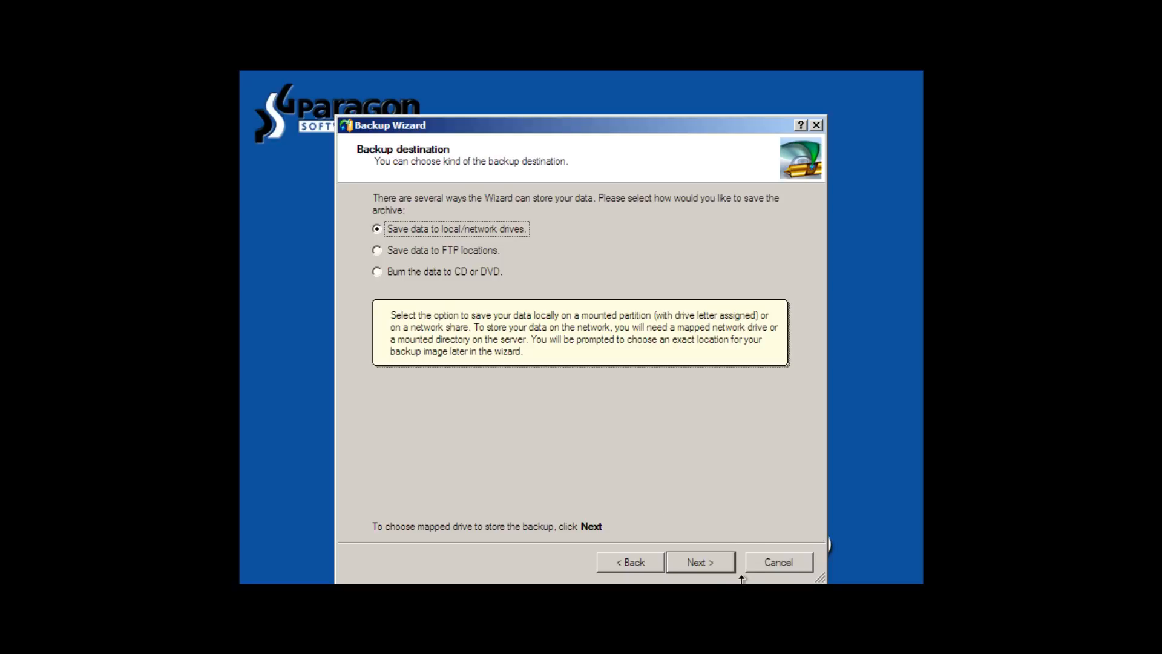
- Save the archive to local drive Backup (F:) under the name My Windows 7 Backup
left_click(695, 563)
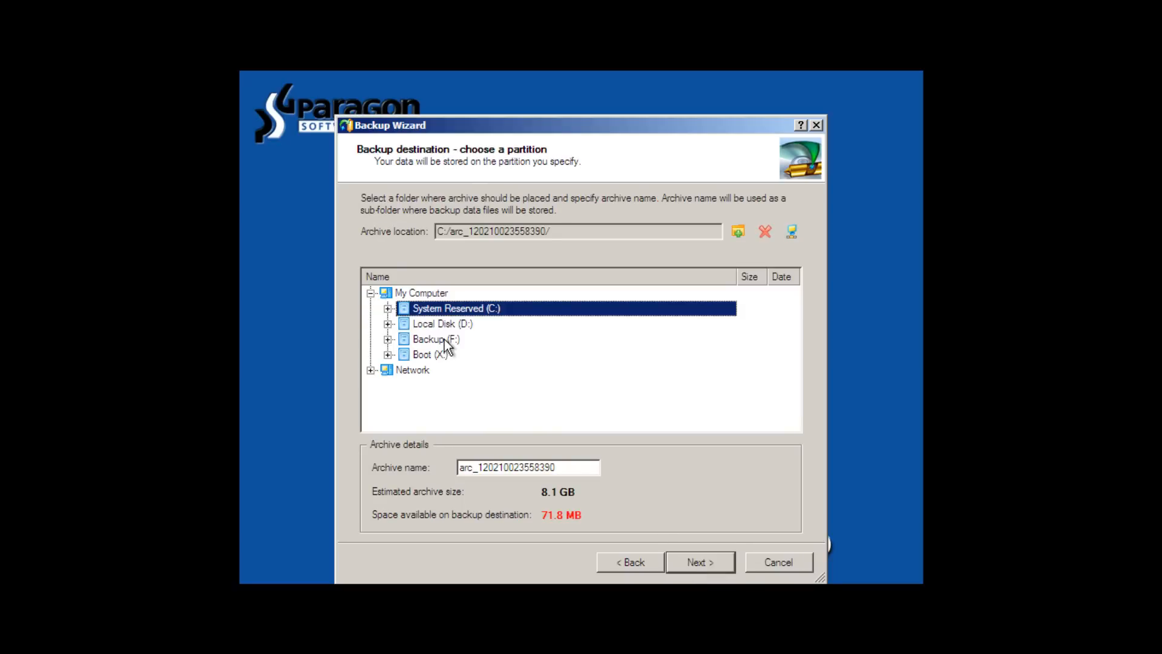
left_click(436, 339)
left_click(389, 339)
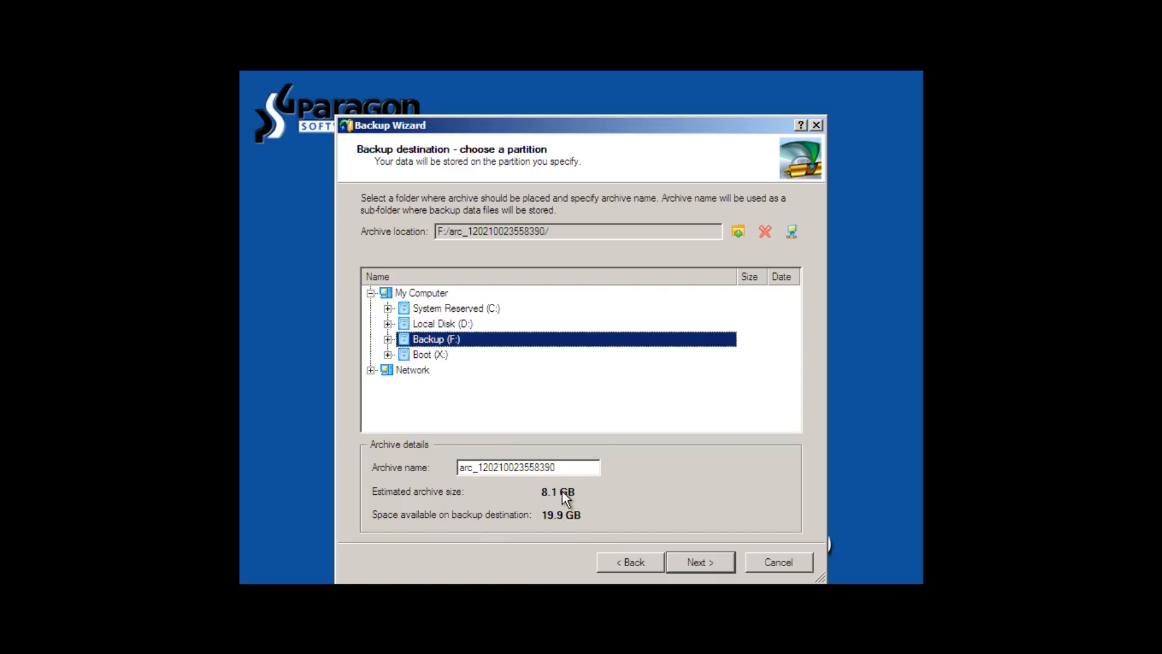
left_click_drag(582, 467, 436, 466)
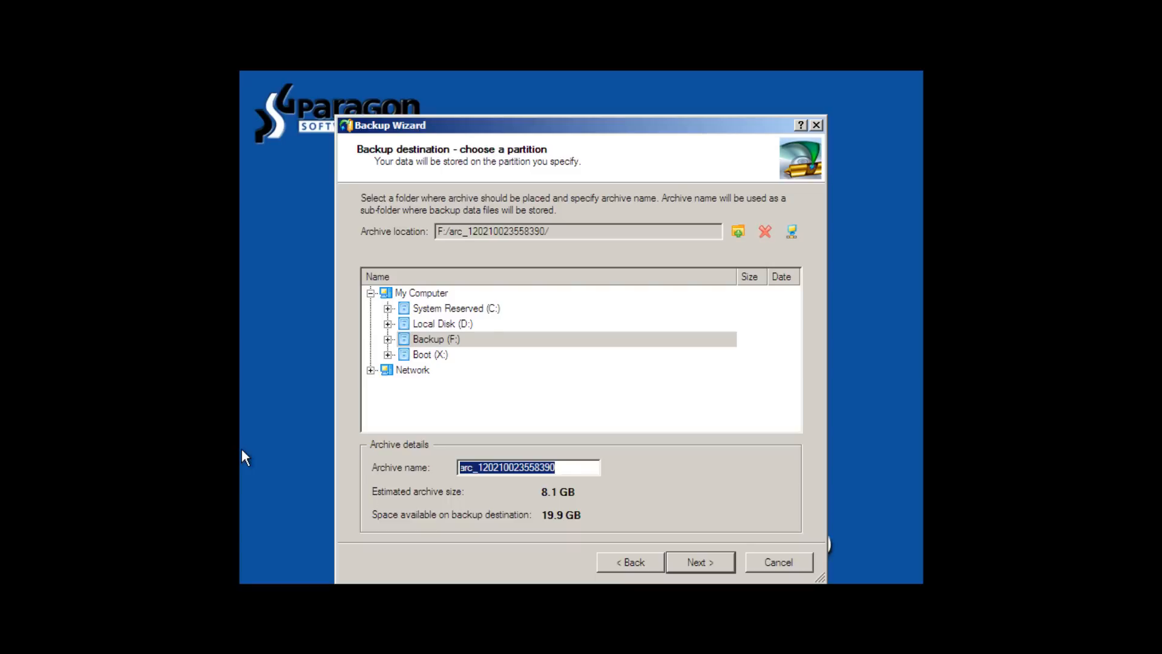
type("M")
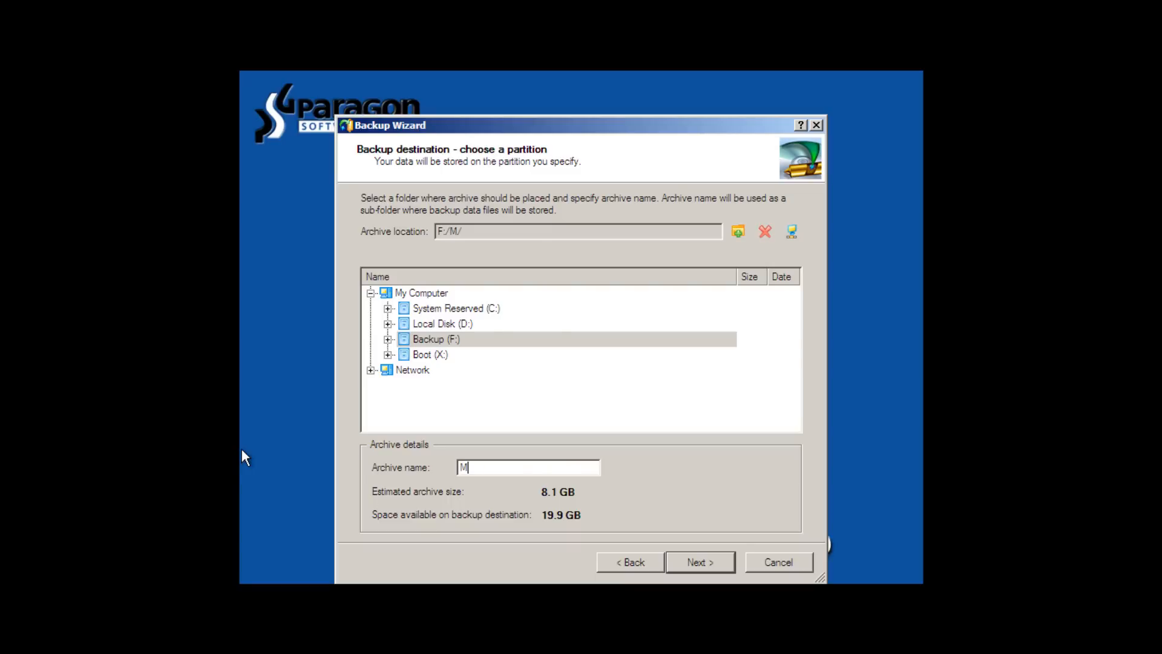
type("y Windows 7")
type(" Backup")
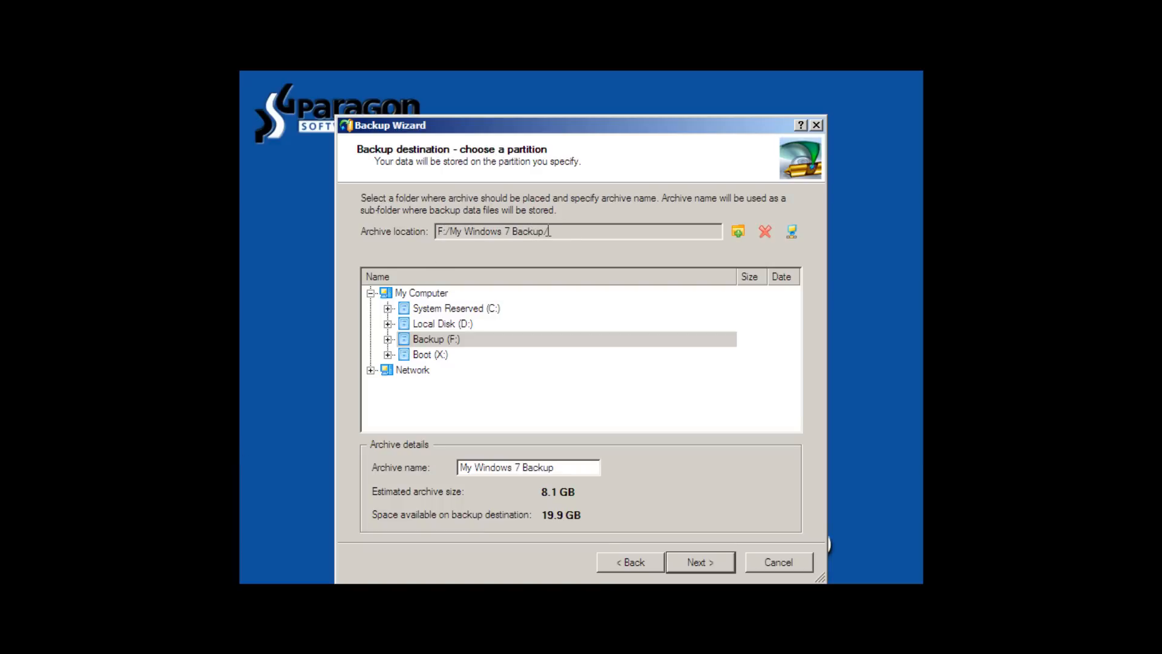
left_click(696, 564)
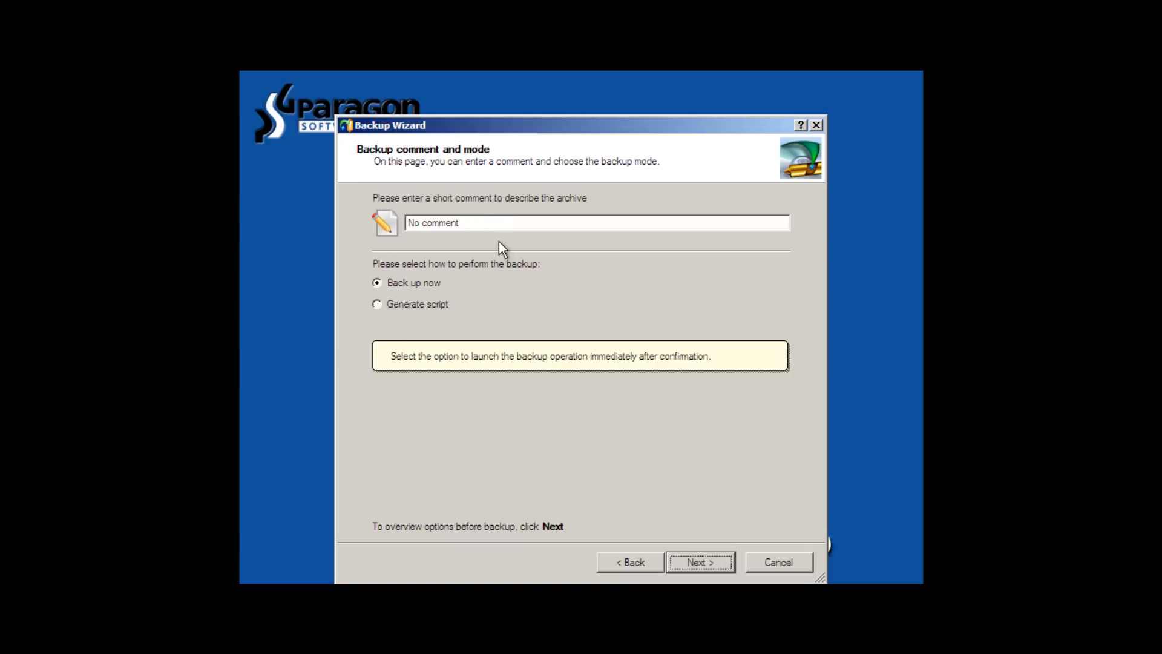
- Comment the archive 'Test bare metal backup', review the summary and start the Disk 0 backup
left_click_drag(495, 223, 280, 196)
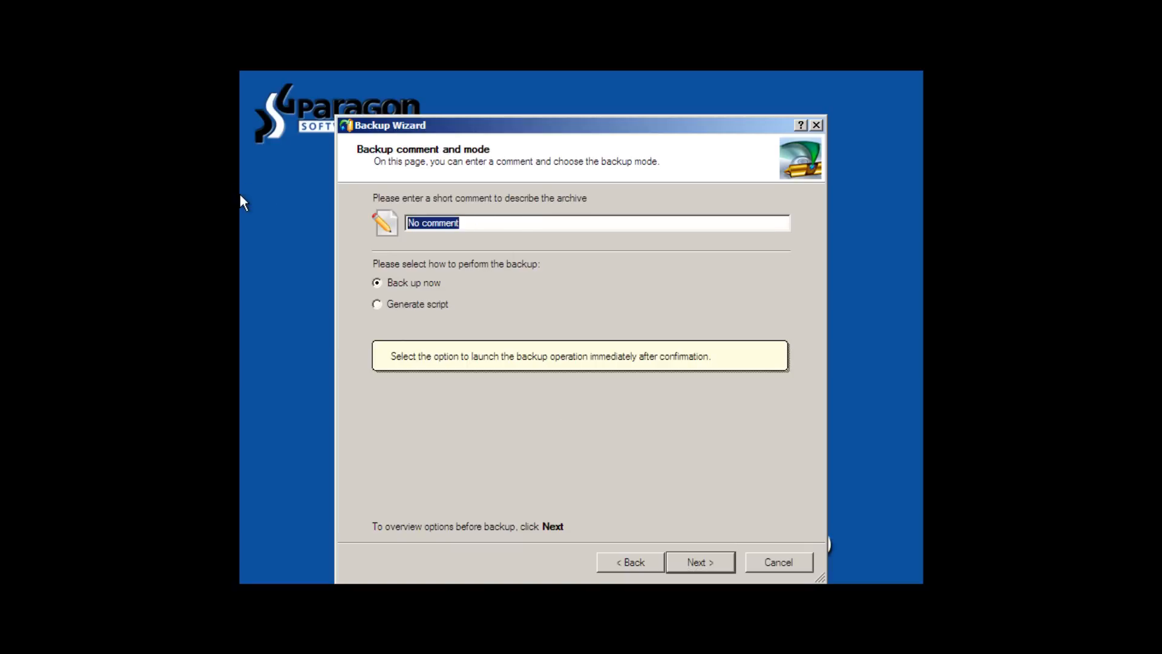
type("Test ")
type("bare m")
type("etal backup")
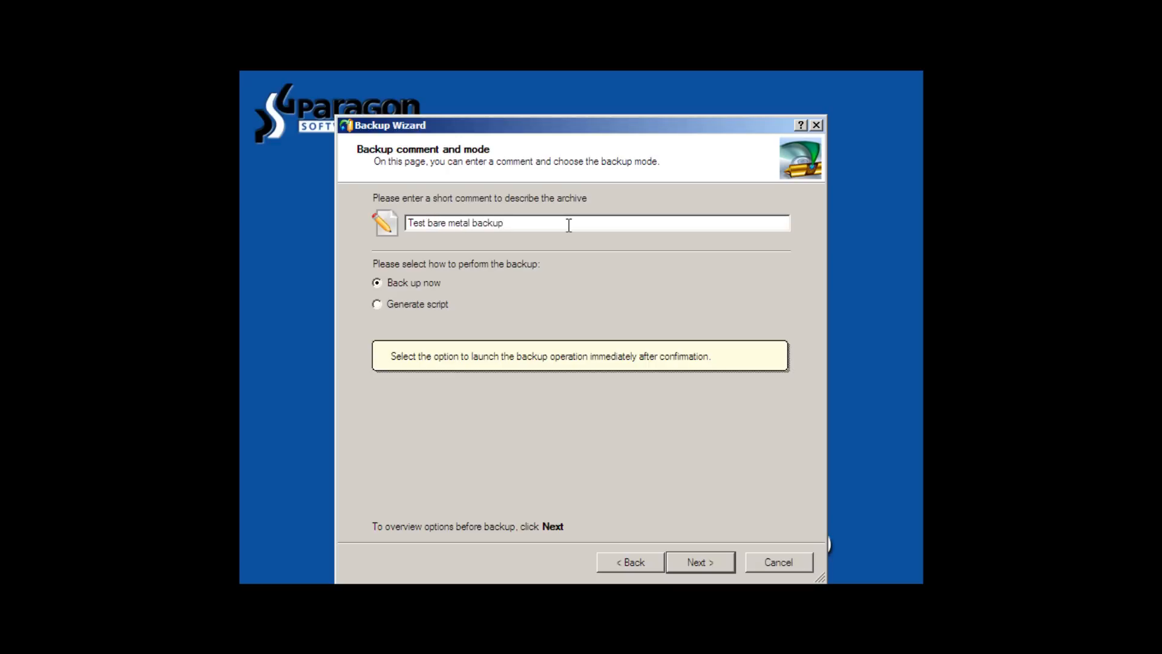
left_click(685, 563)
scroll(653, 390, "down", 3)
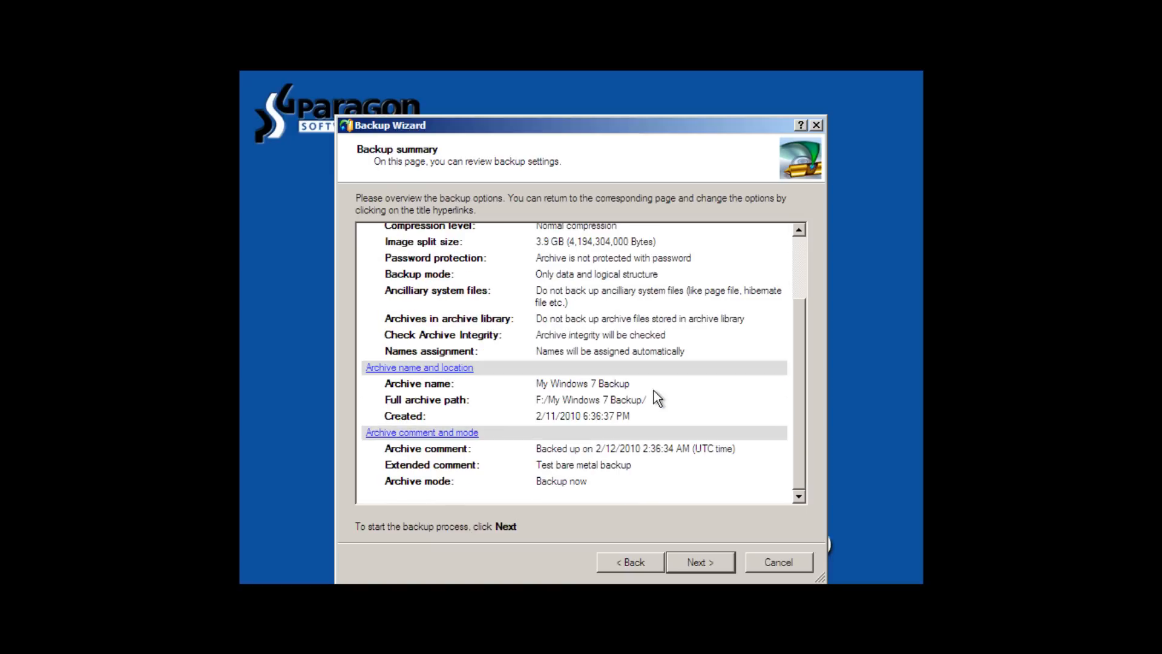
scroll(654, 391, "up", 3)
scroll(627, 364, "down", 3)
scroll(667, 459, "up", 1)
scroll(667, 458, "down", 1)
left_click(704, 565)
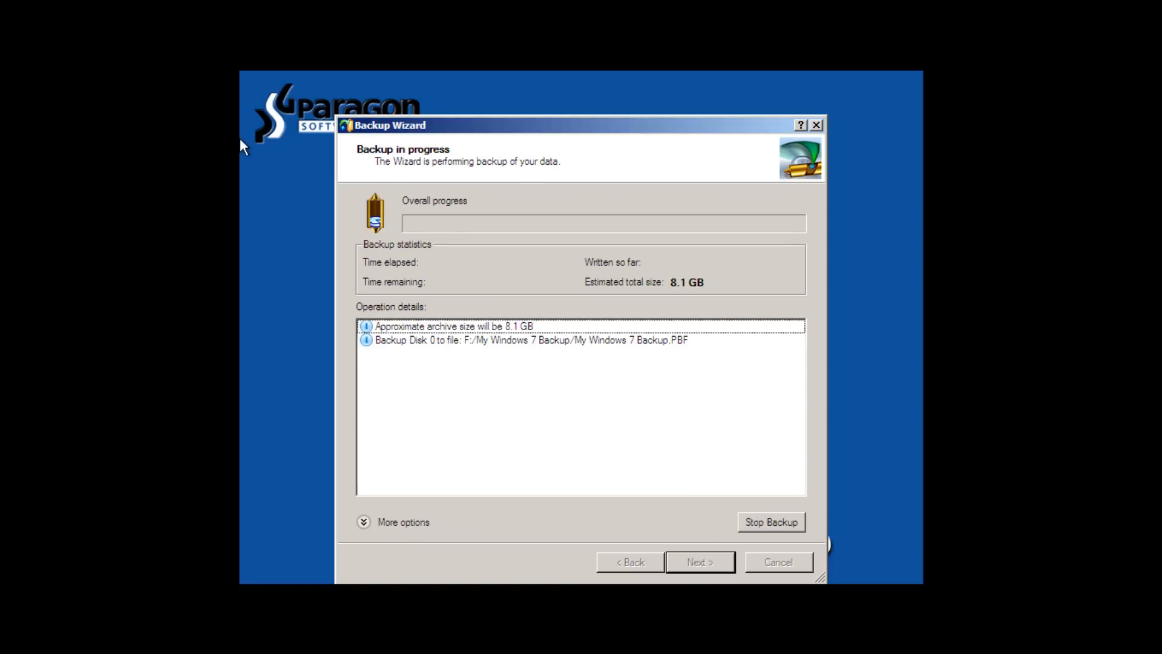